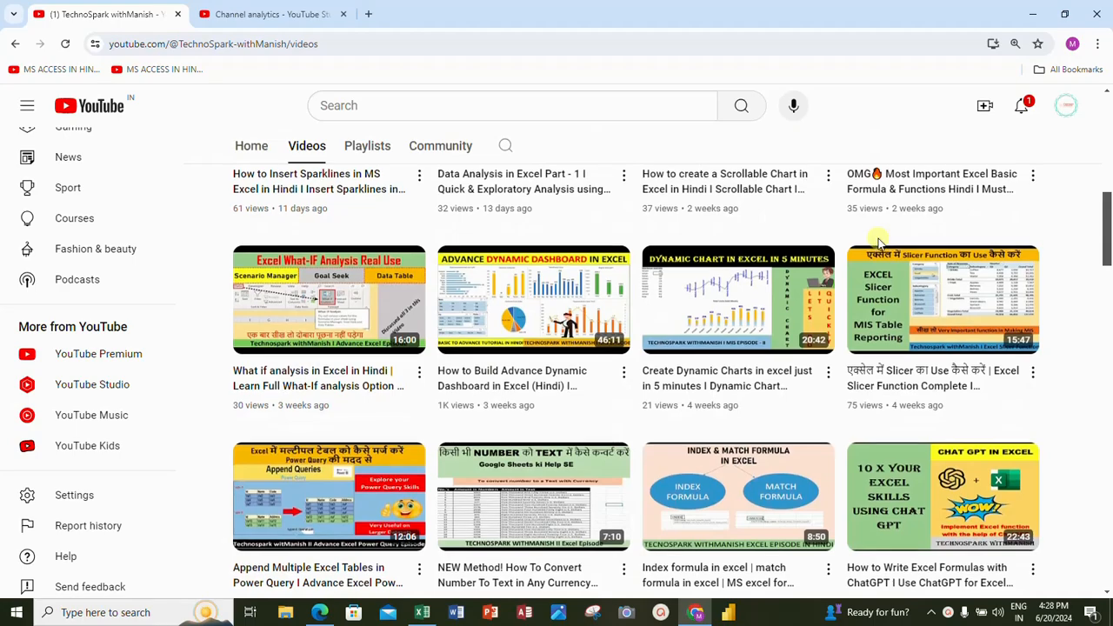
Step: Browse the uploaded videos on the TechnoSpark withManish channel and return to the beginning of the page
scroll(879, 243, down, 4)
scroll(880, 246, down, 3)
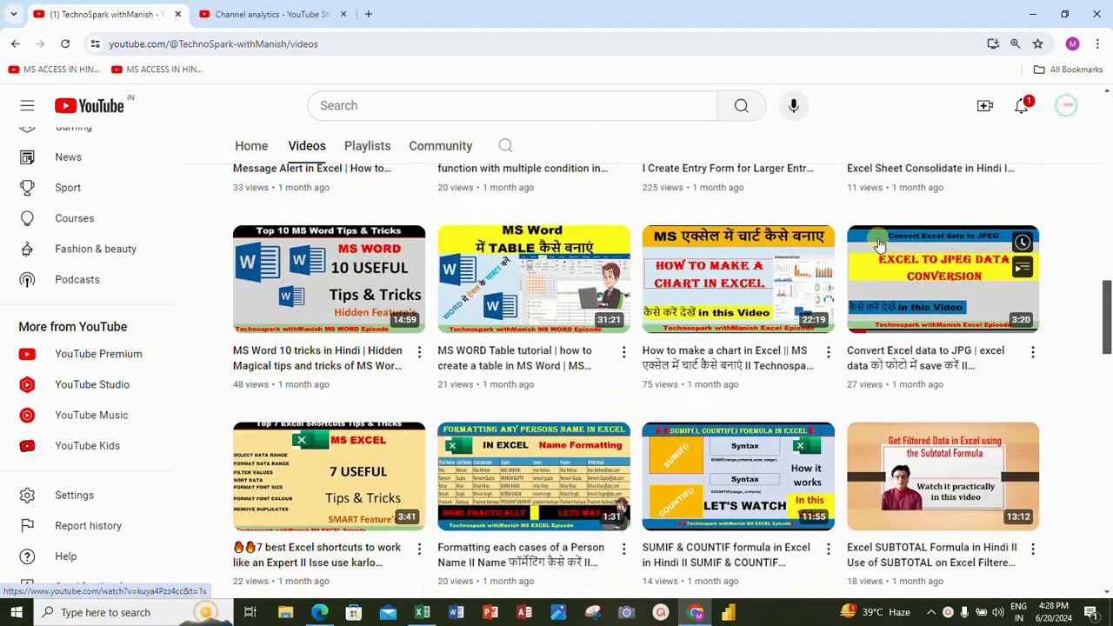
scroll(881, 246, down, 3)
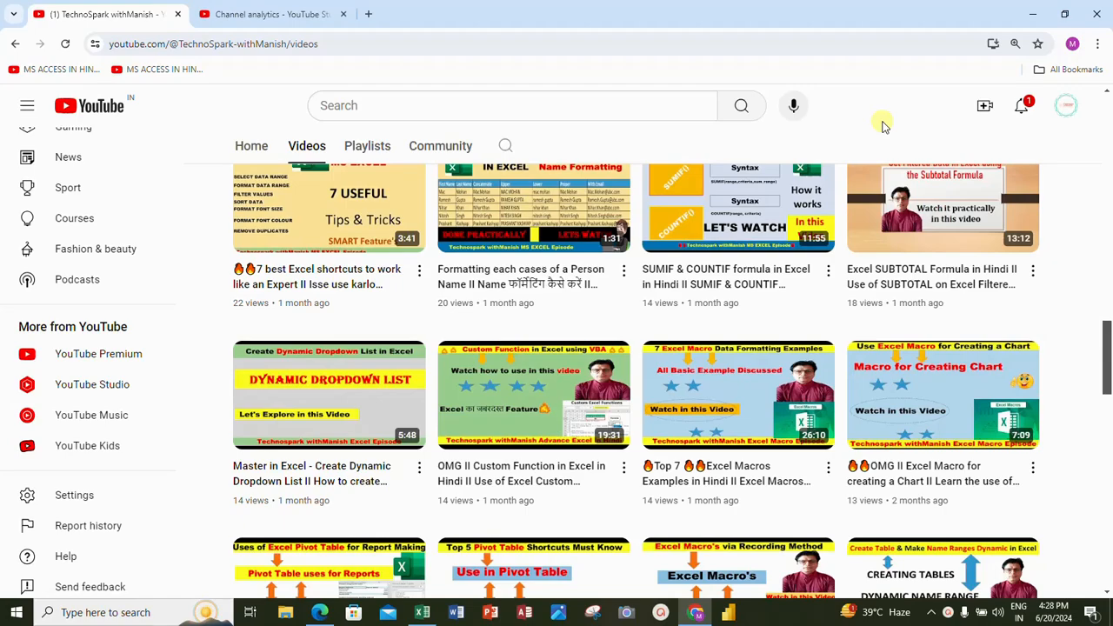
scroll(883, 126, down, 10)
scroll(883, 126, up, 19)
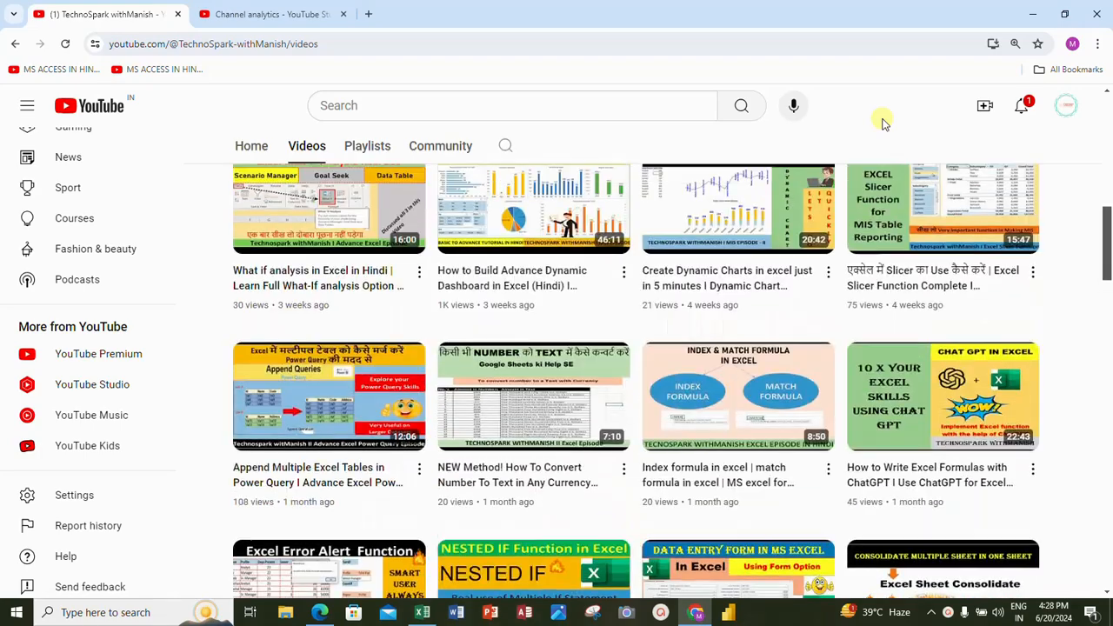
scroll(883, 125, up, 5)
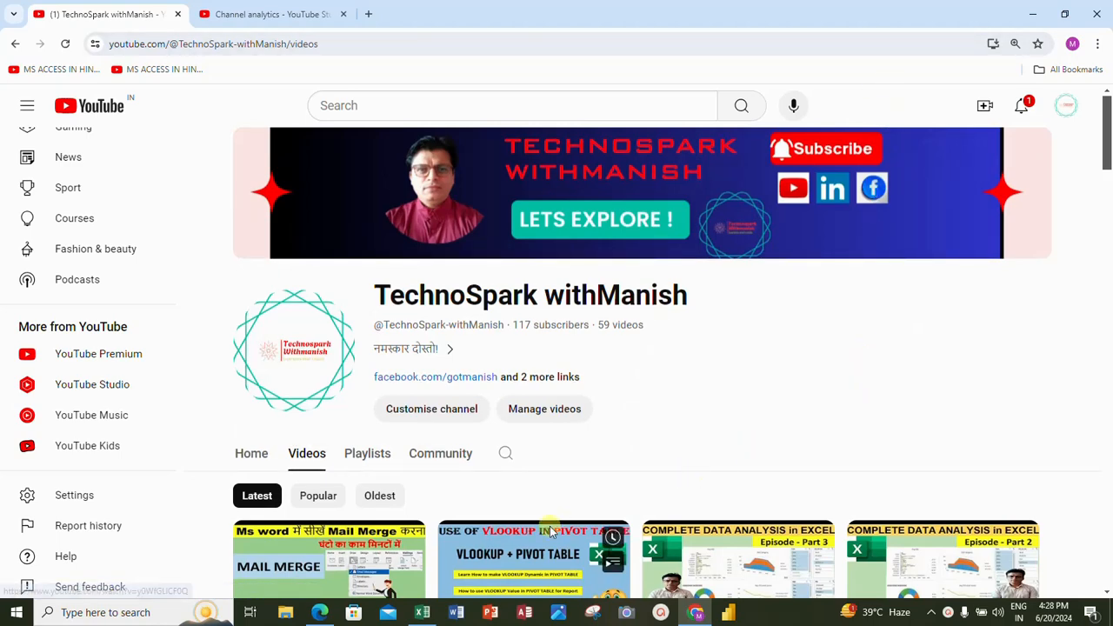
Step: Switch to the Excel workbook and enter 1 as the first serial number in cell A2 of Sheet3
click(422, 615)
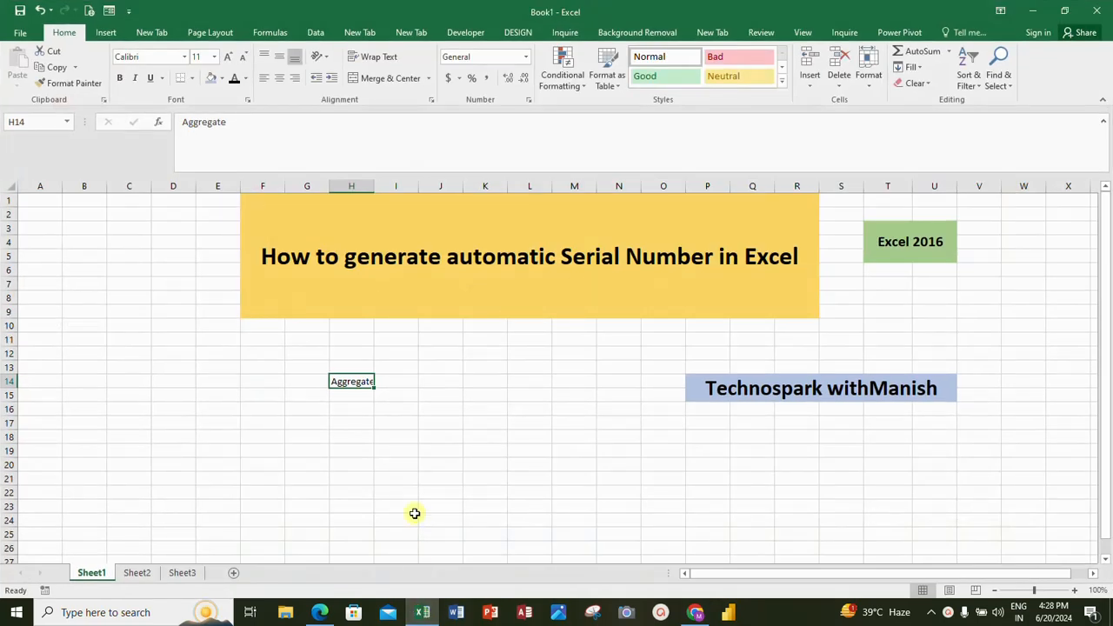
click(183, 573)
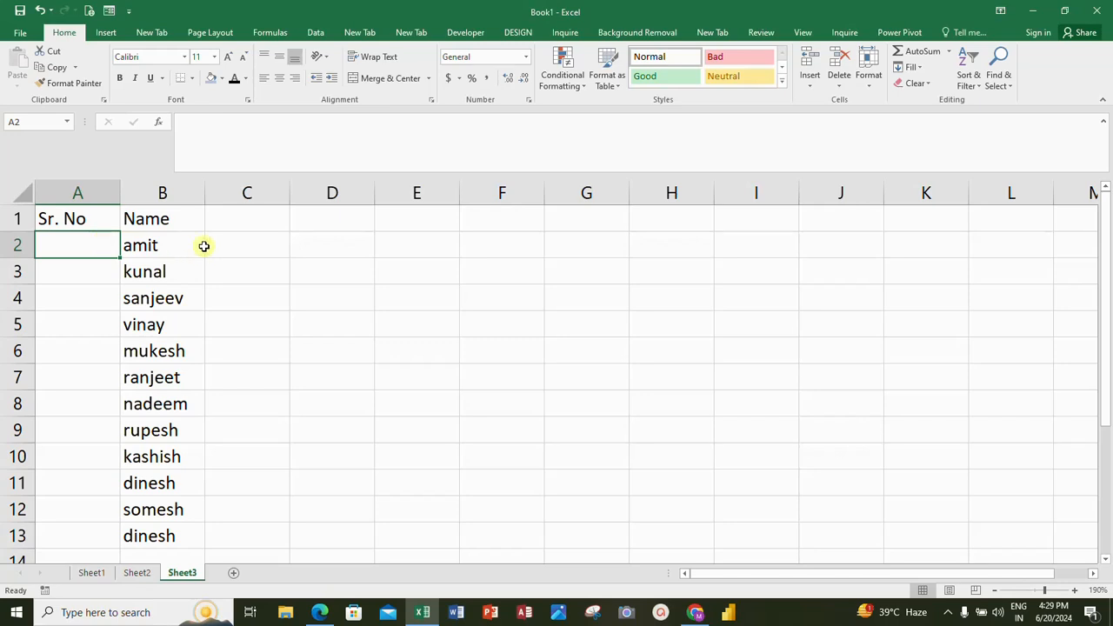
click(160, 244)
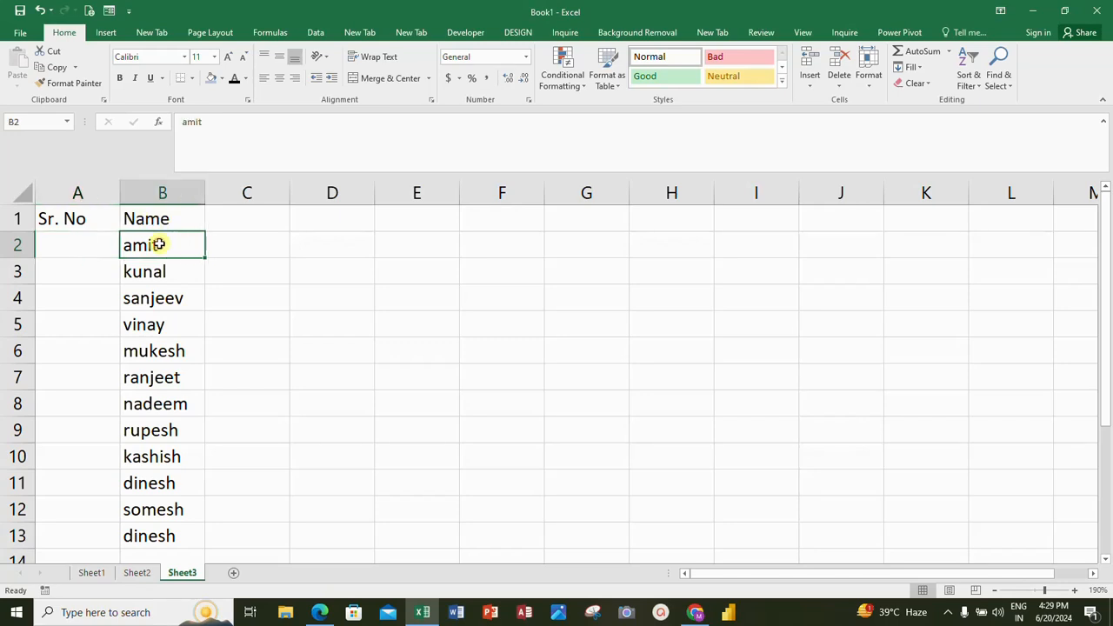
click(67, 252)
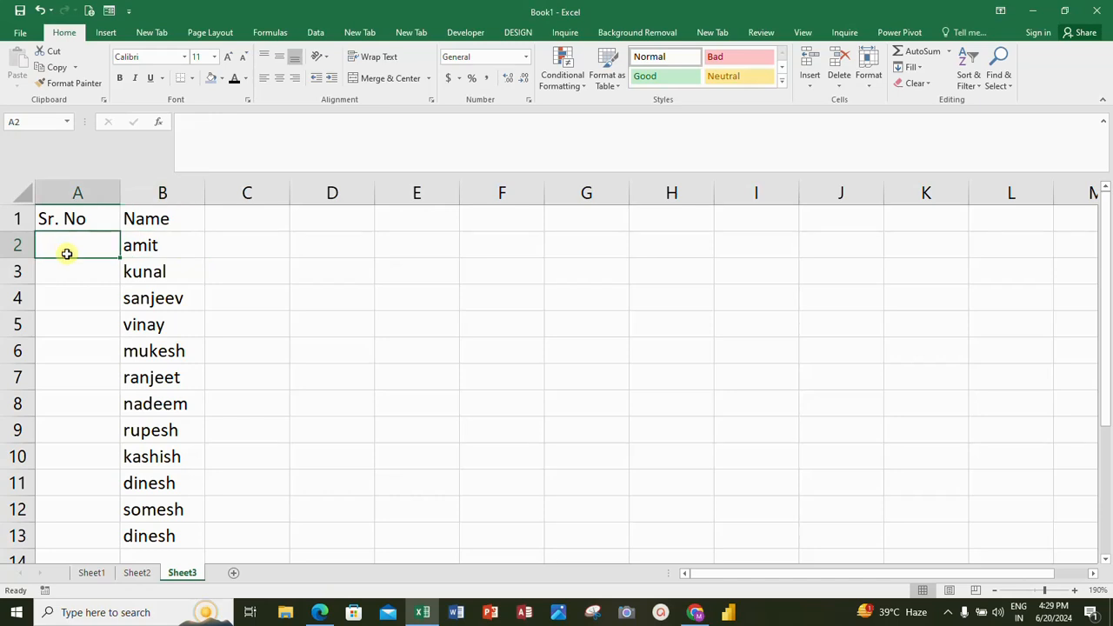
text(1)
key(Return)
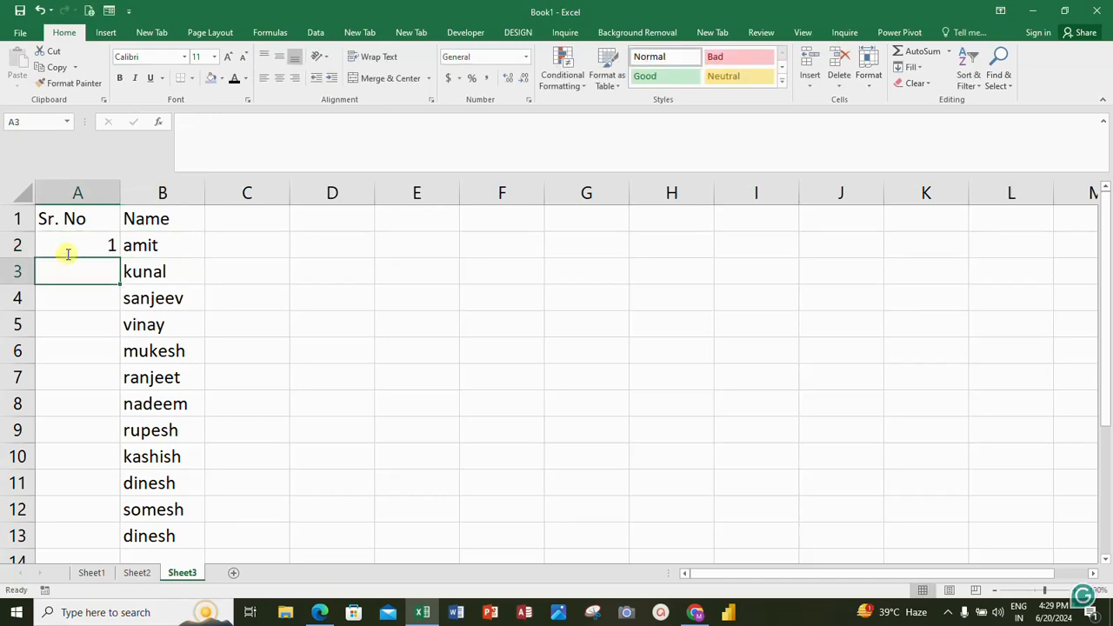
Step: Try filling the single value in A2 down to A13, and clear the copies from A3:A13
click(80, 241)
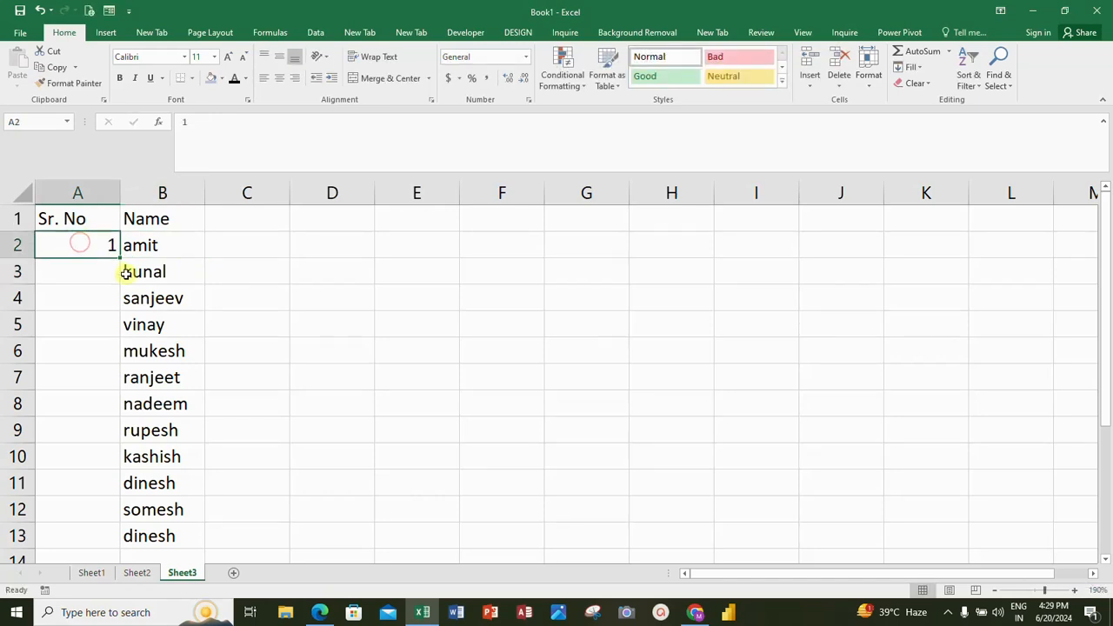
double_click(121, 259)
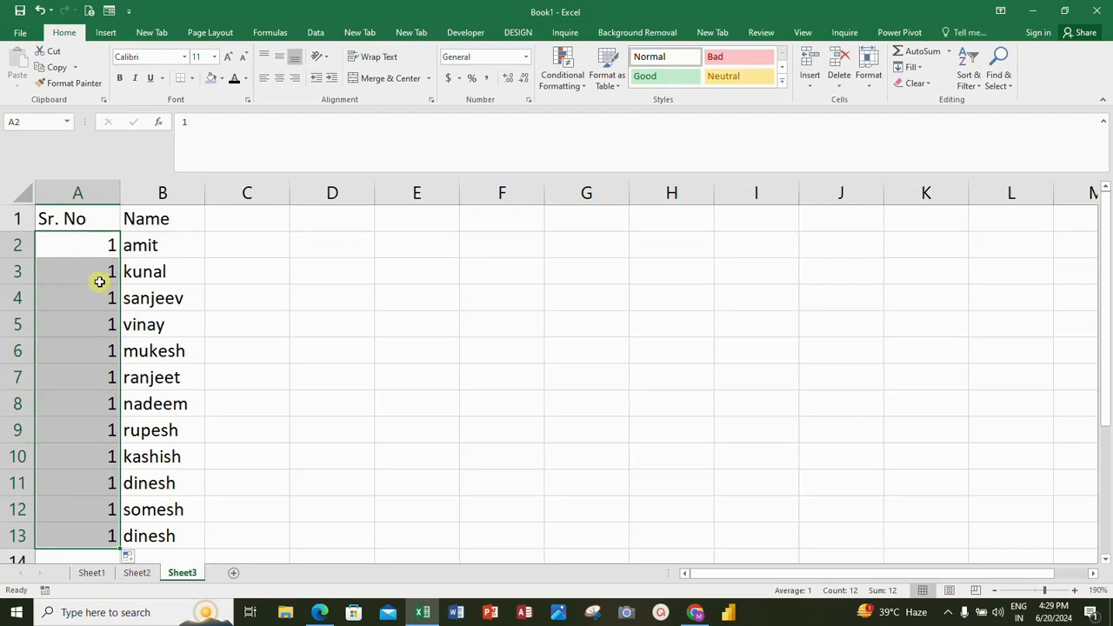
click(100, 281)
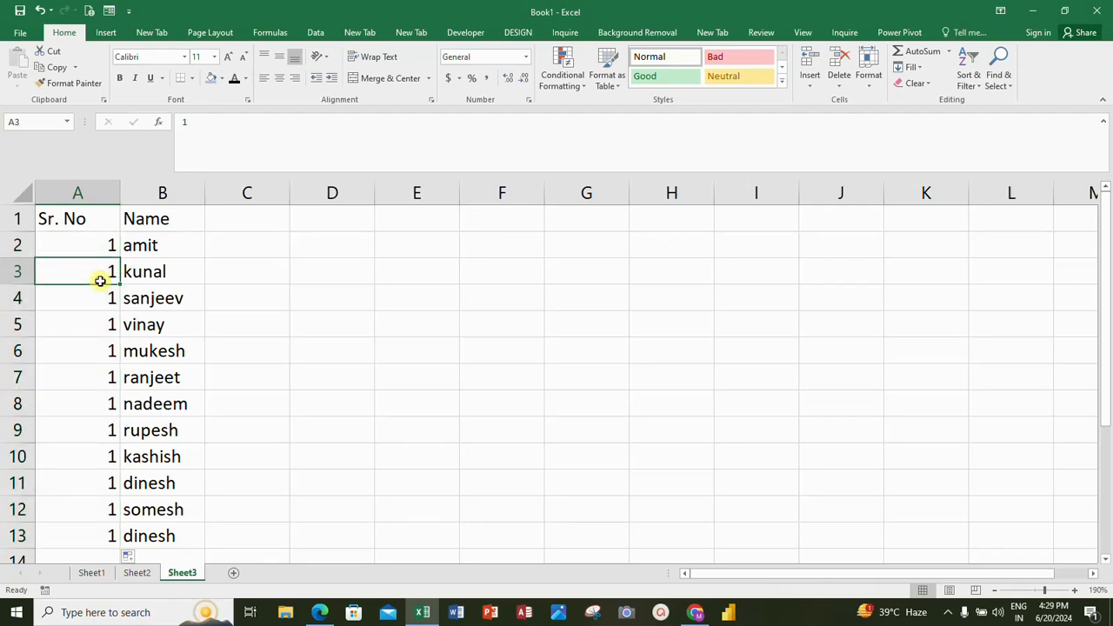
key(ctrl+shift+Down)
key(Delete)
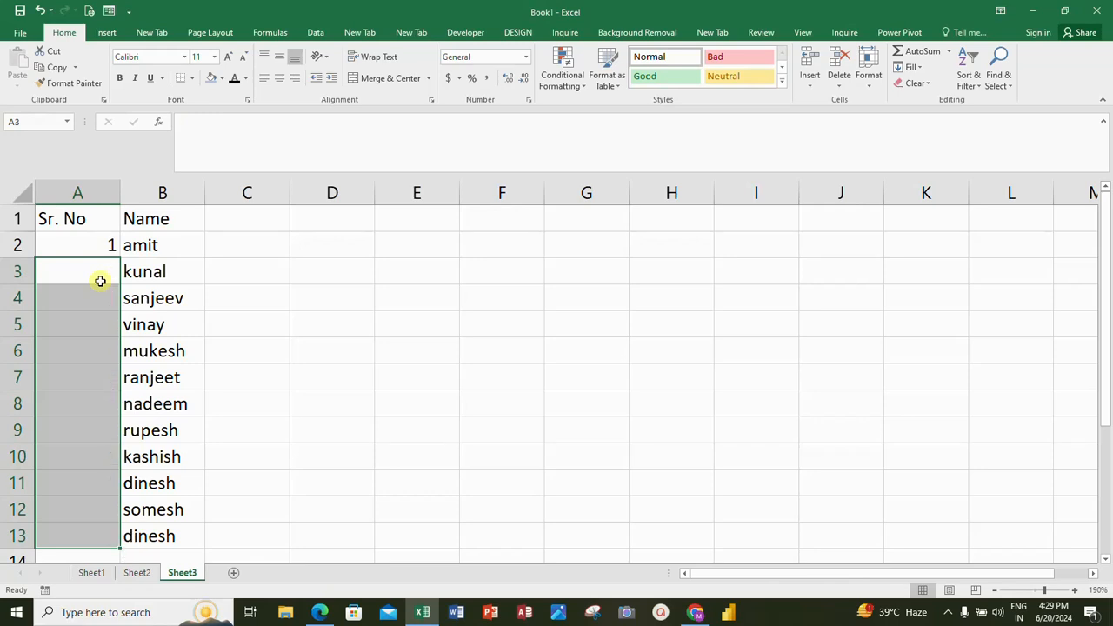
Step: Enter 2 in cell A3 and fill the series from A2:A3 down to row 13
click(103, 269)
text(2)
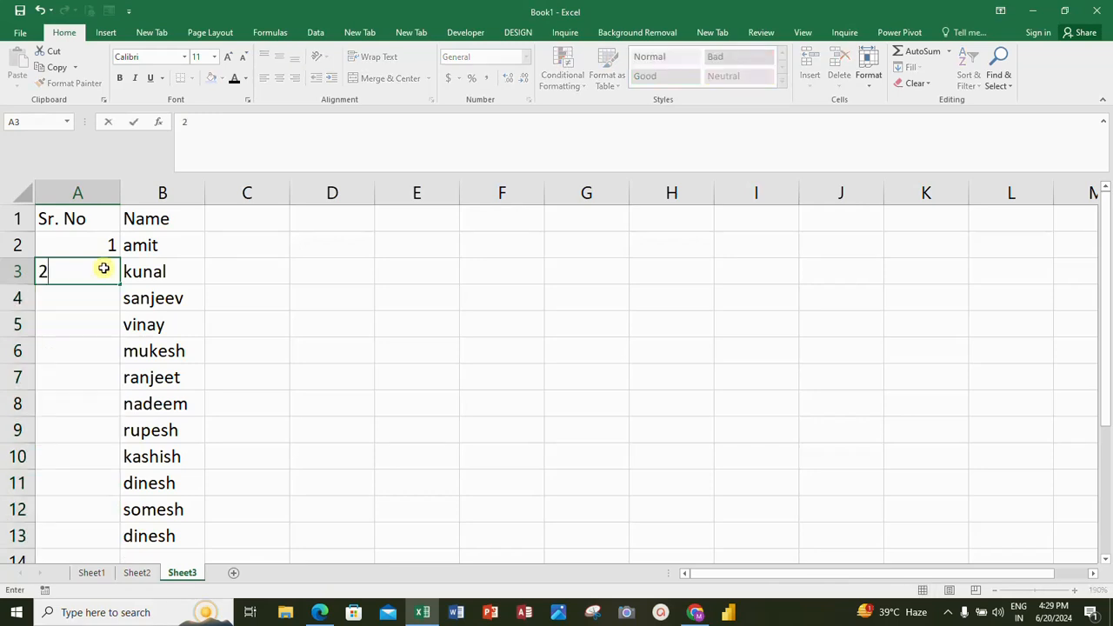
key(Return)
click(104, 269)
key(Up)
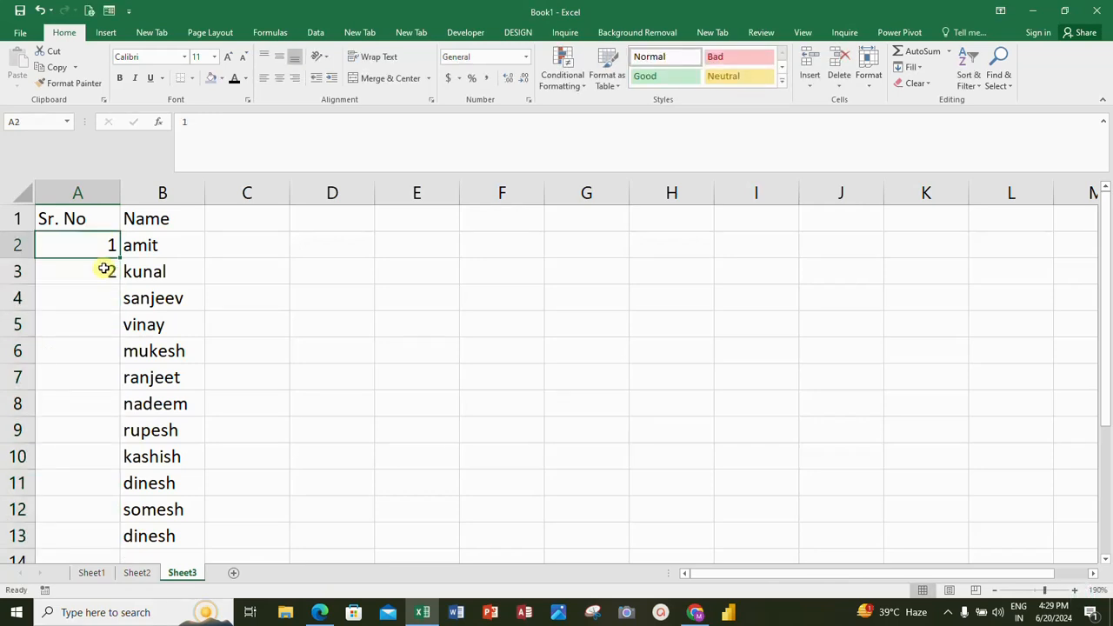
shift+click(103, 269)
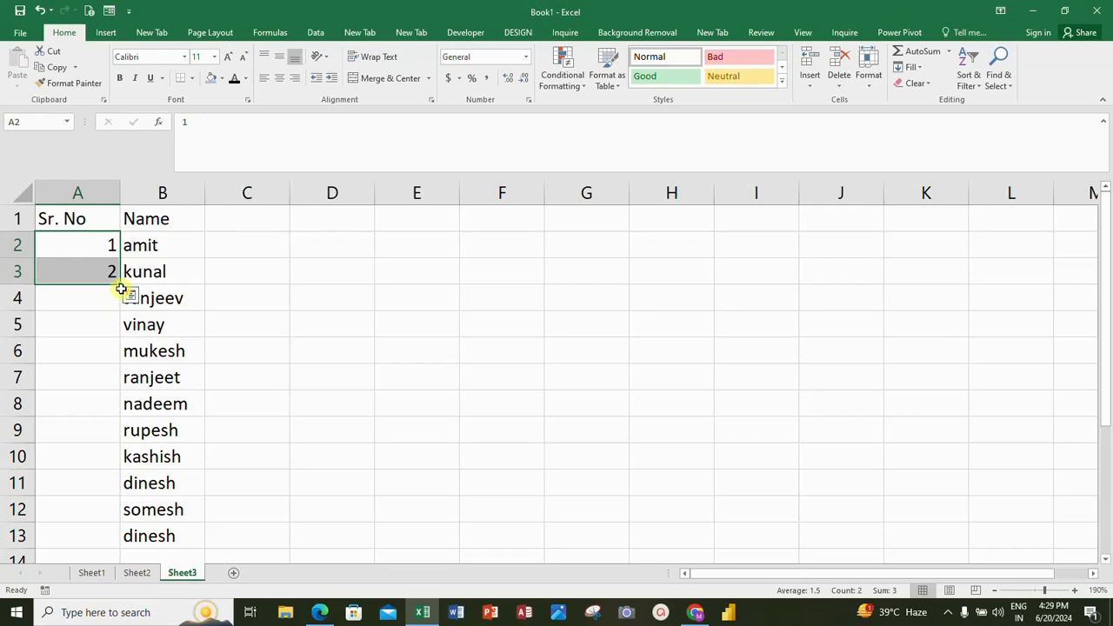
double_click(120, 284)
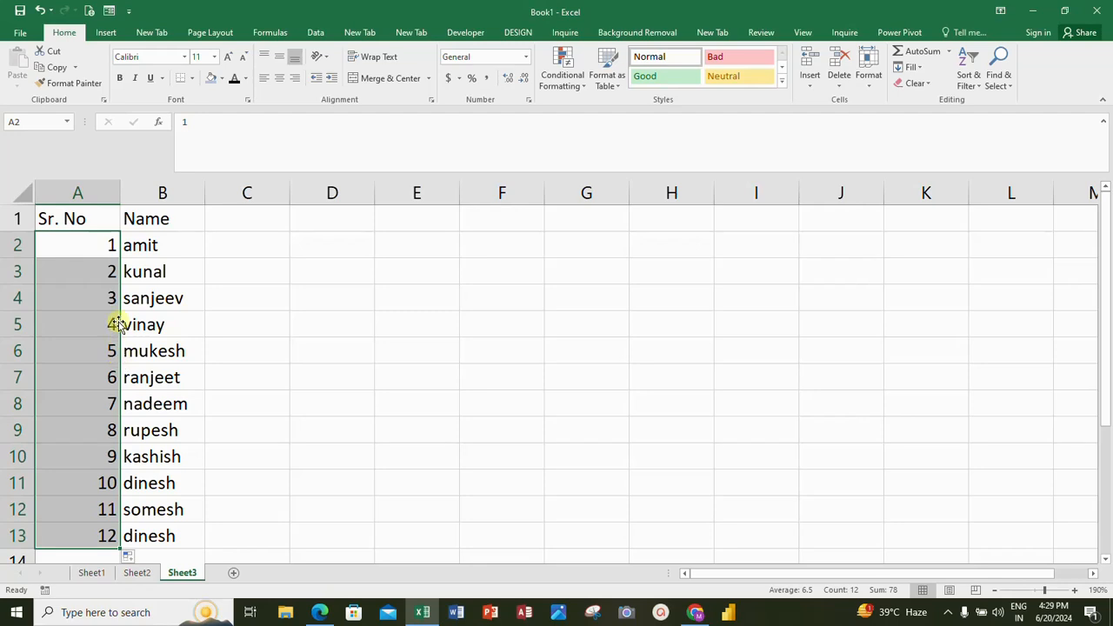
Step: Delete rows 4 to 6 from the name list
click(22, 298)
key(shift+Down)
key(shift+Down)
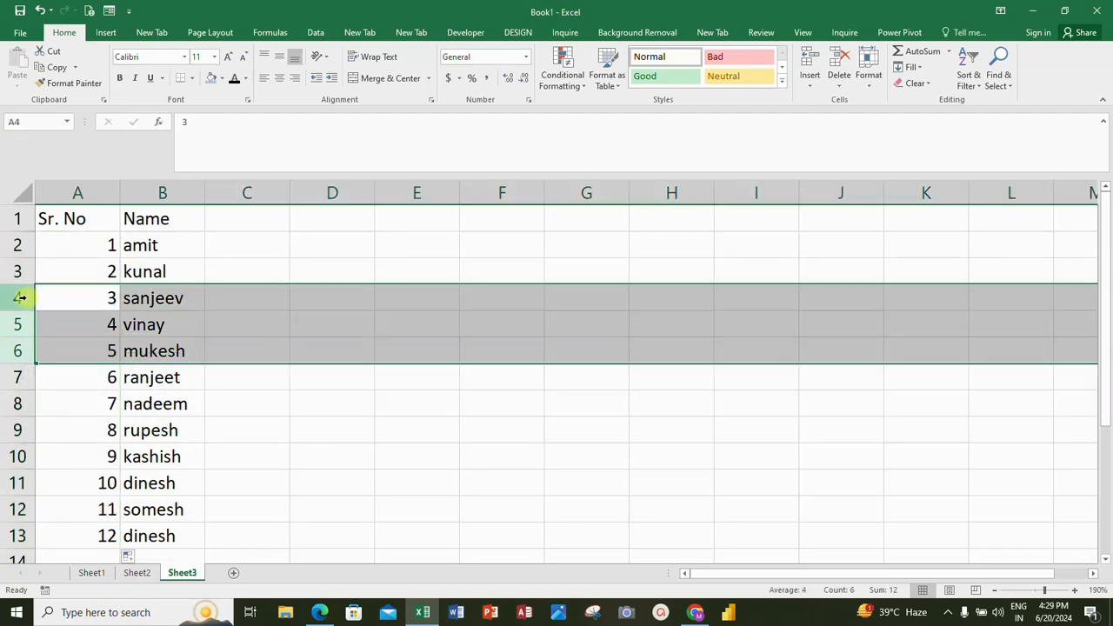
right_click(19, 298)
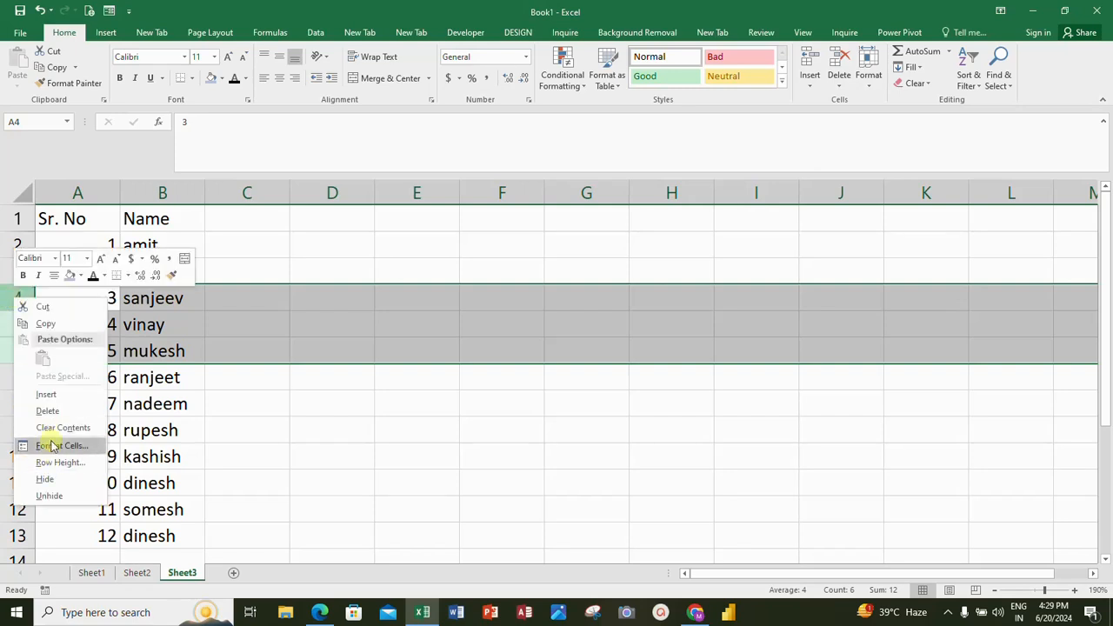
click(52, 411)
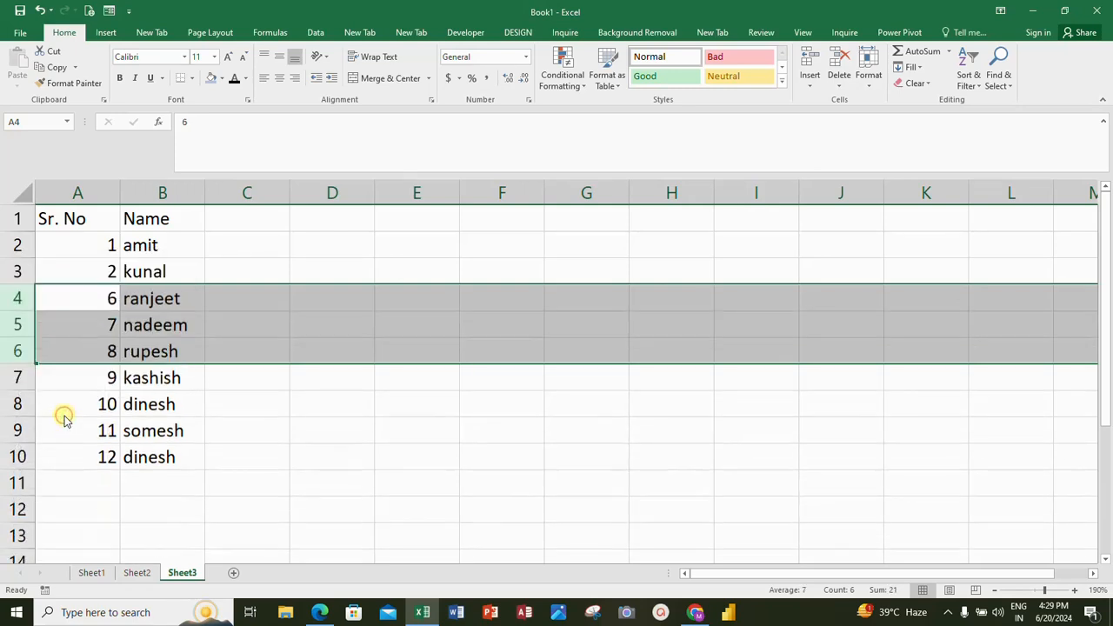
Step: Examine the serial numbers in A2:A6 for continuity around the deleted rows
click(111, 268)
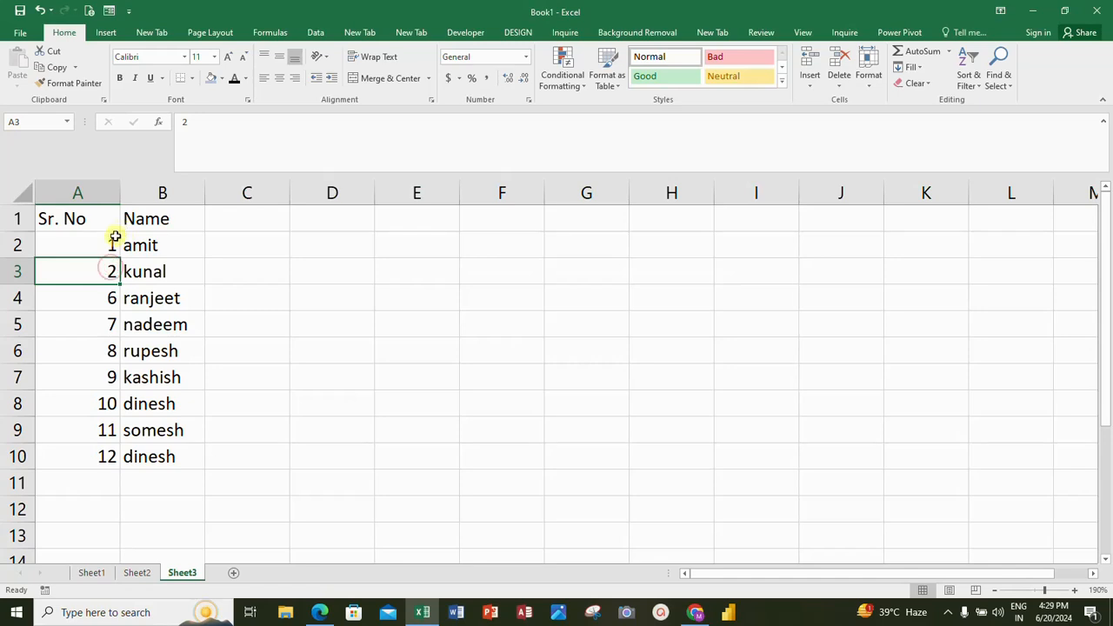
click(110, 240)
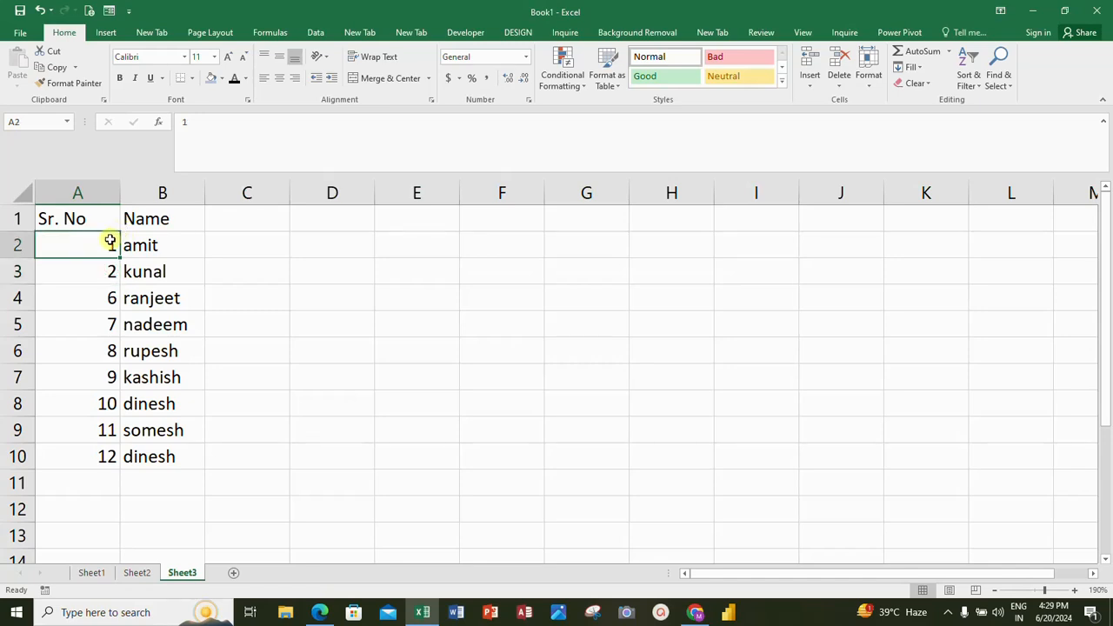
key(Down)
key(Down)
key(Down)
key(Down)
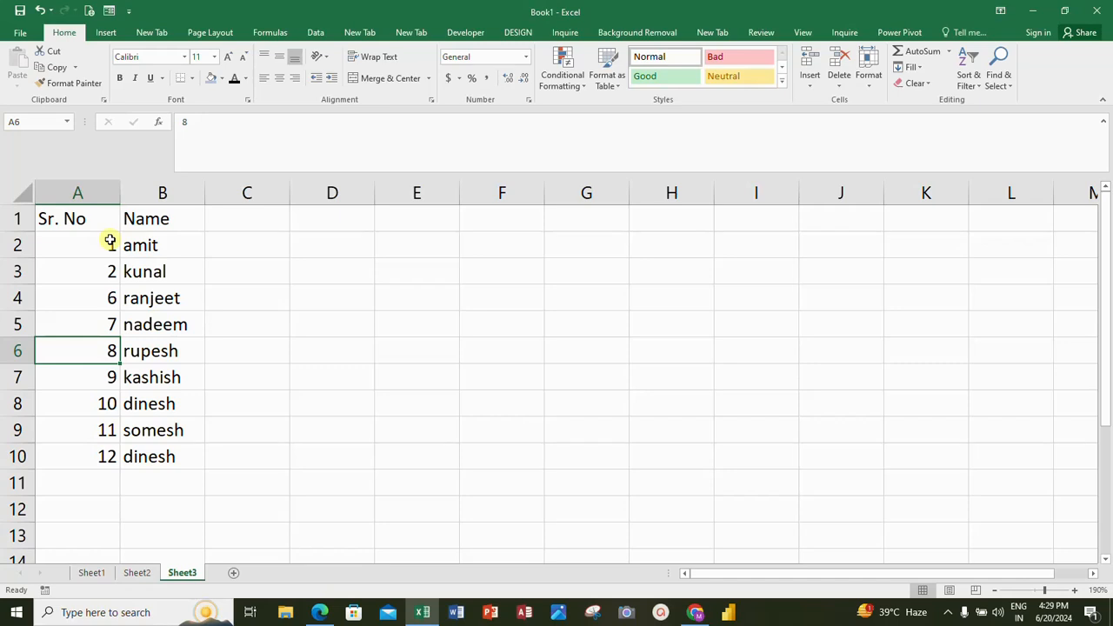
key(Up)
key(Up)
key(Up)
key(Up)
key(Down)
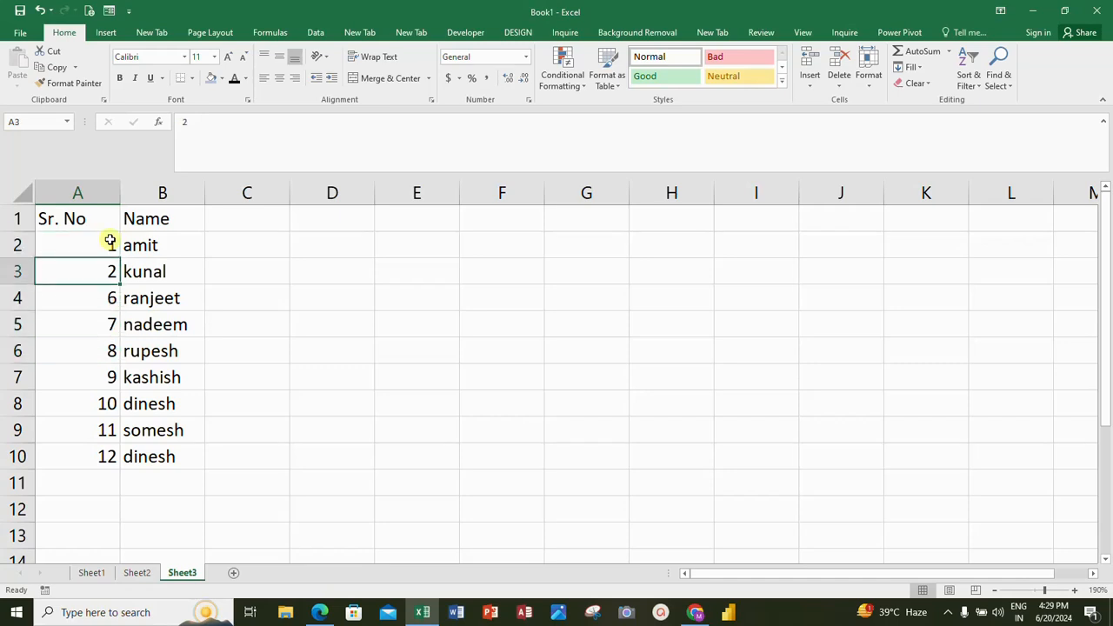
Step: Delete row 3 from the name list
click(25, 268)
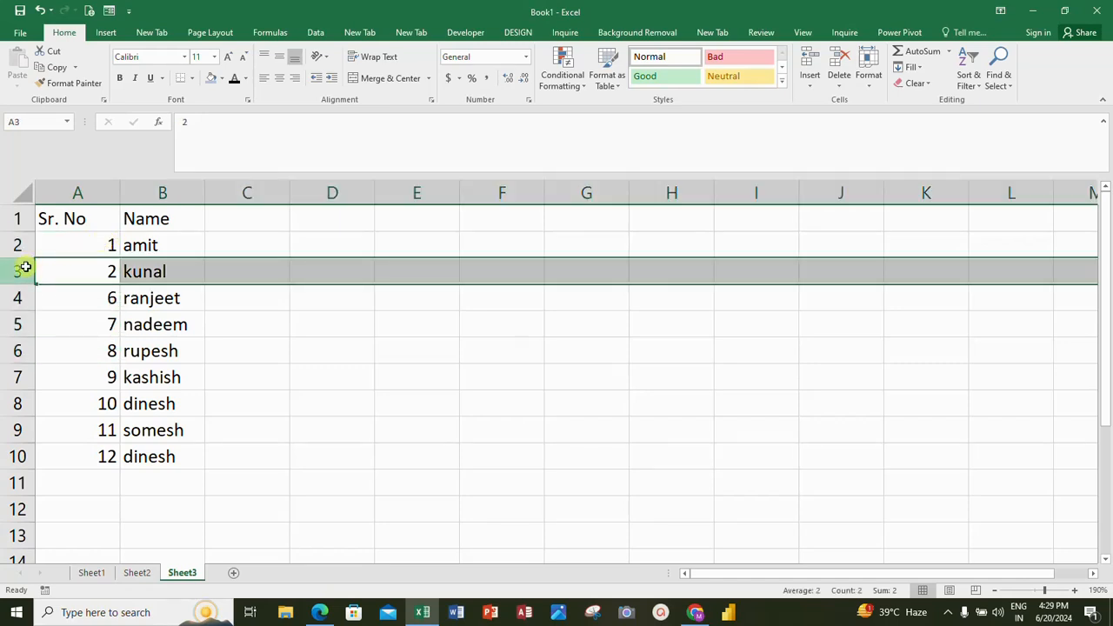
right_click(27, 271)
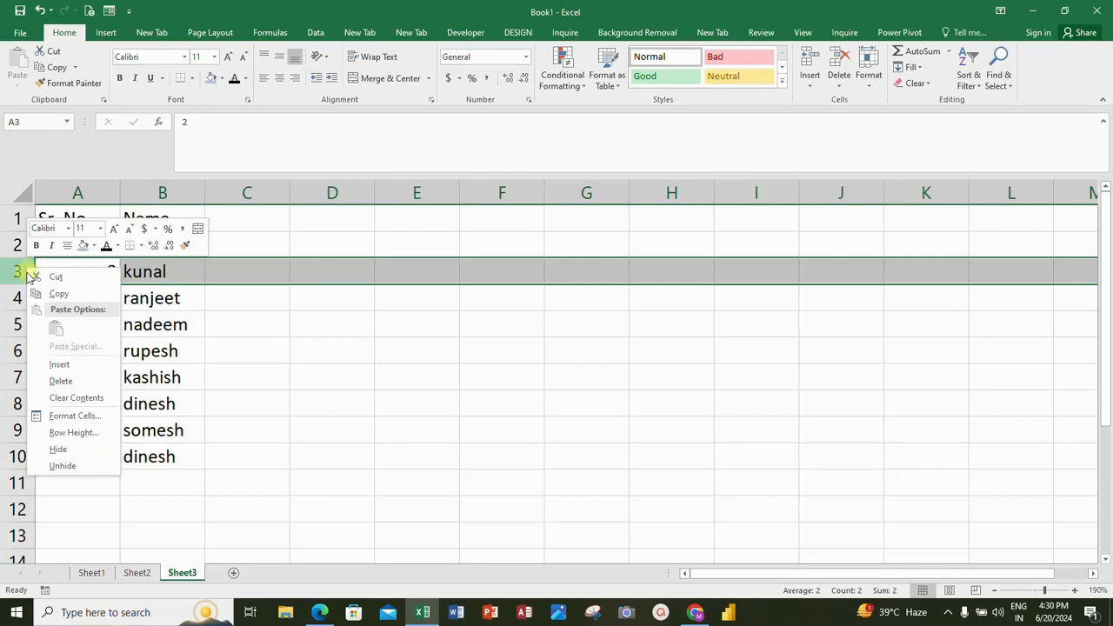
click(57, 381)
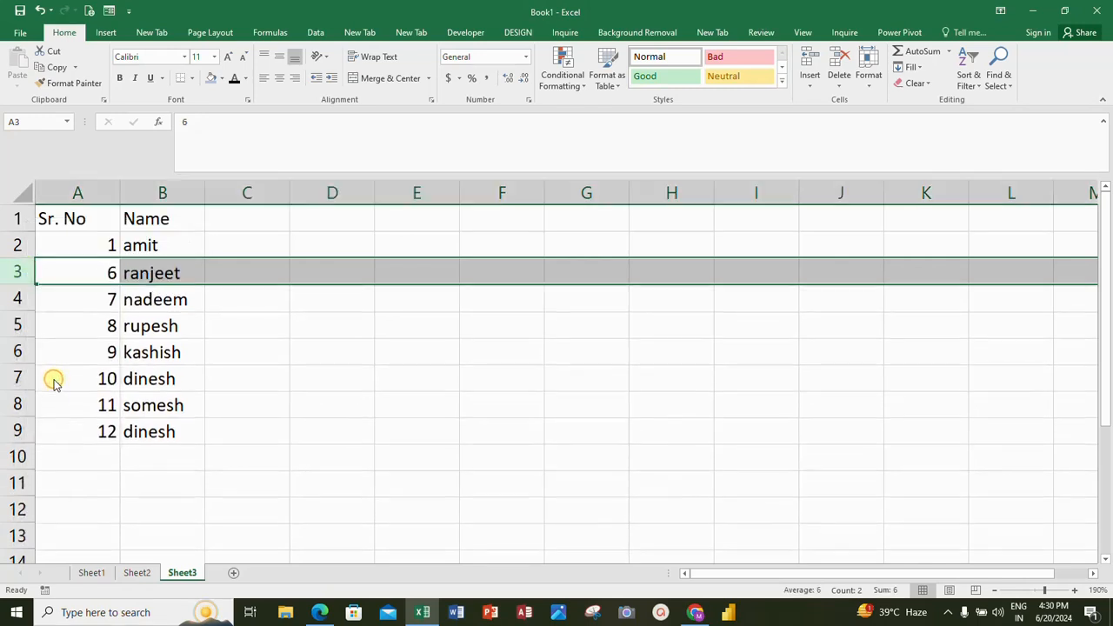
Step: Set cell A3 to 2 and refill the serial numbers from A2:A3 down to row 9
click(108, 245)
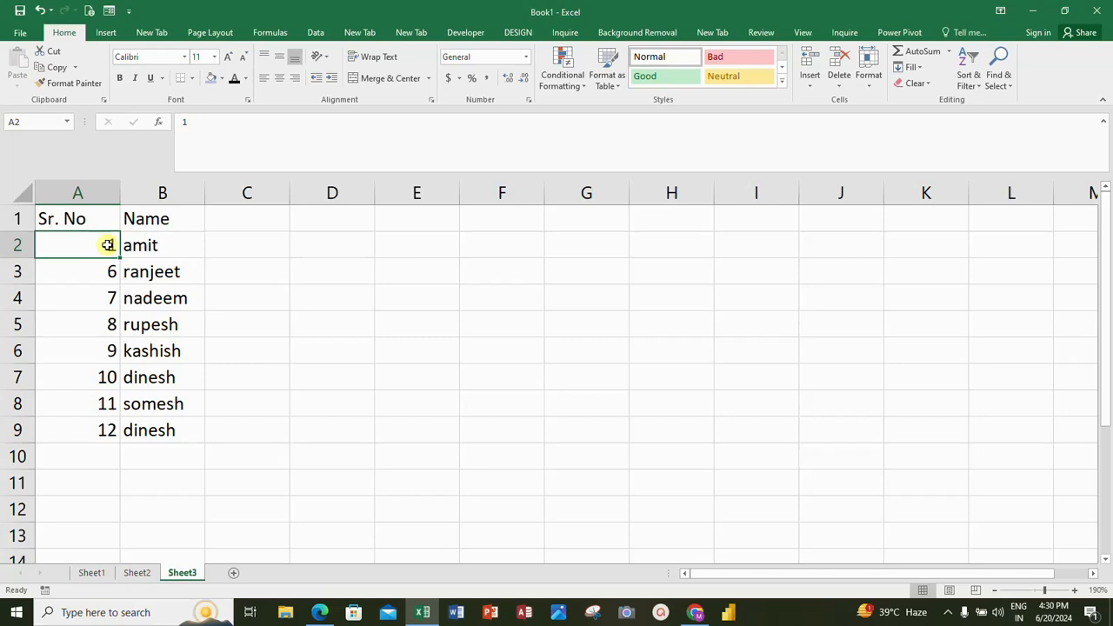
click(107, 273)
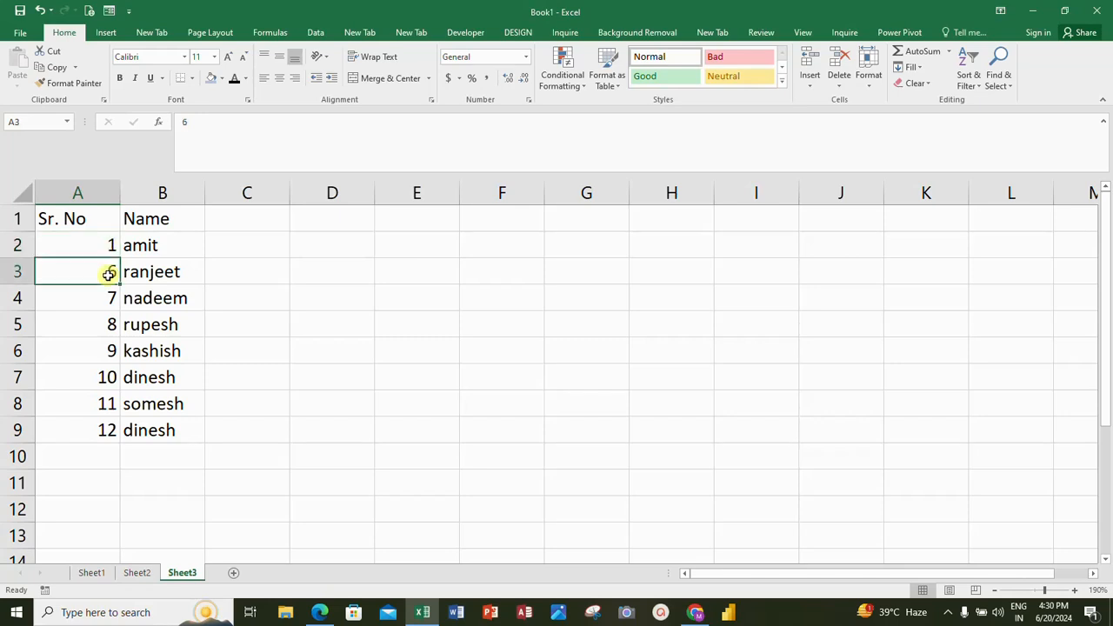
text(2)
key(Return)
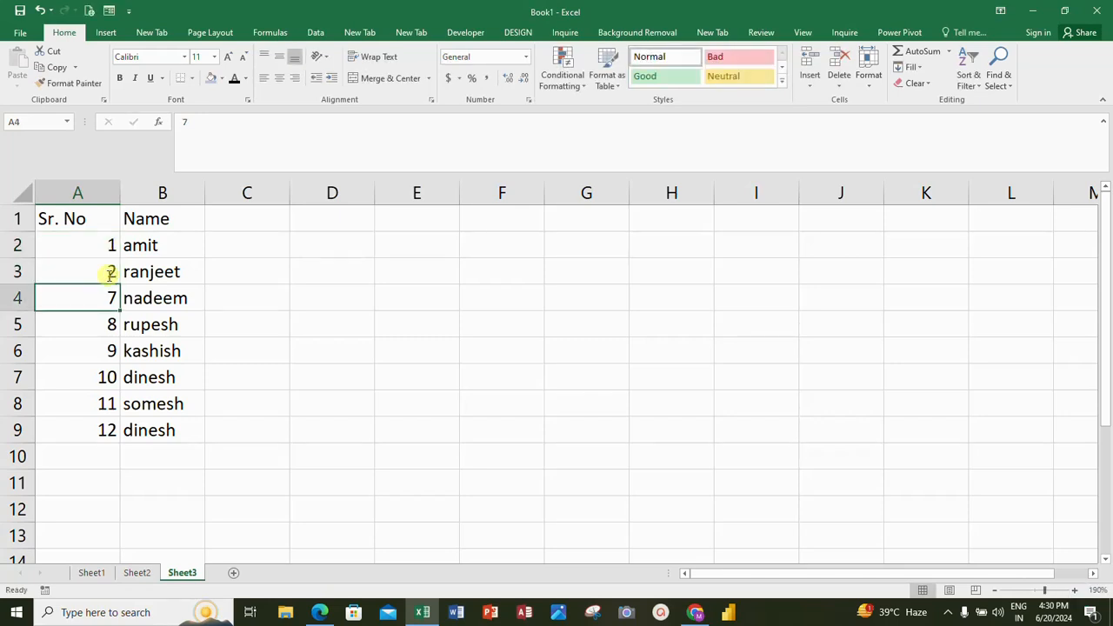
key(Up)
key(Up)
key(shift+Down)
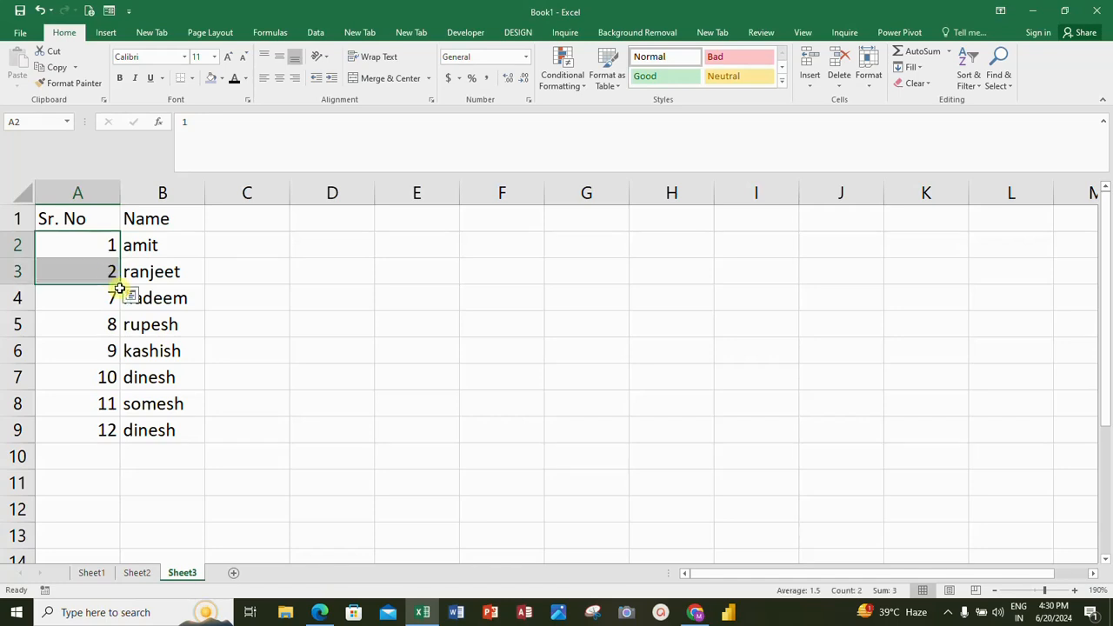
double_click(120, 287)
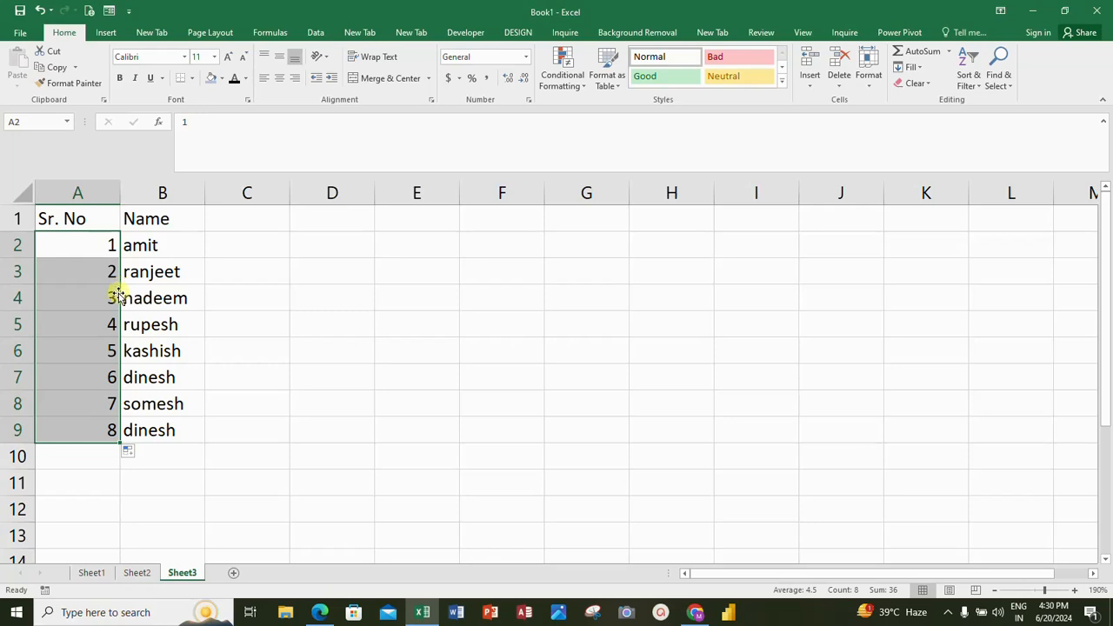
Step: Switch to Sheet2, which holds the Sr. No, Name and City table
click(108, 273)
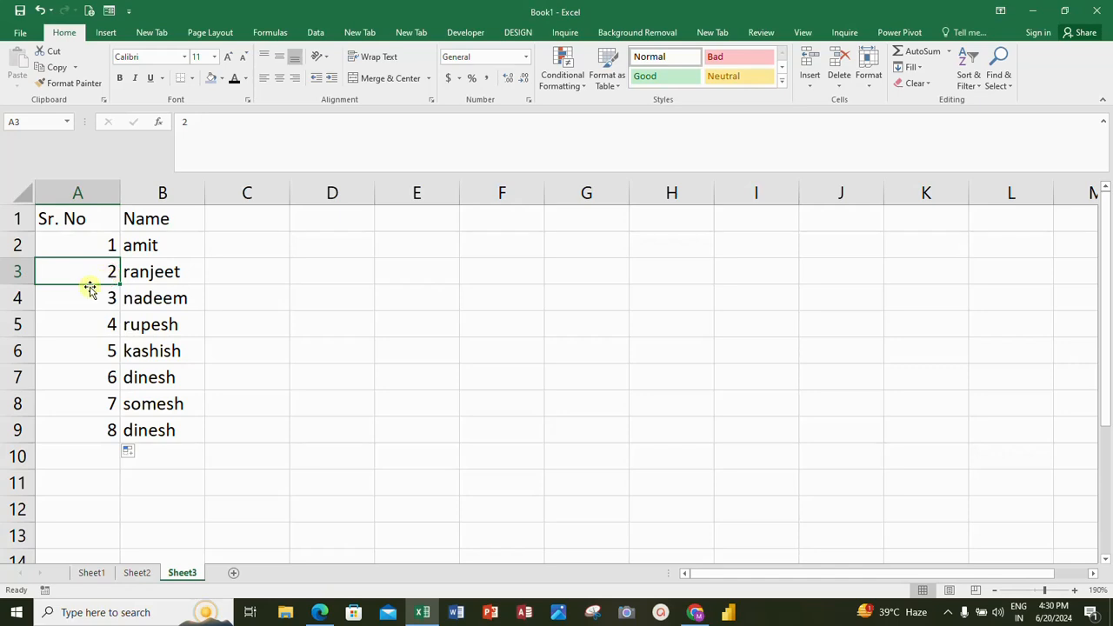
click(92, 296)
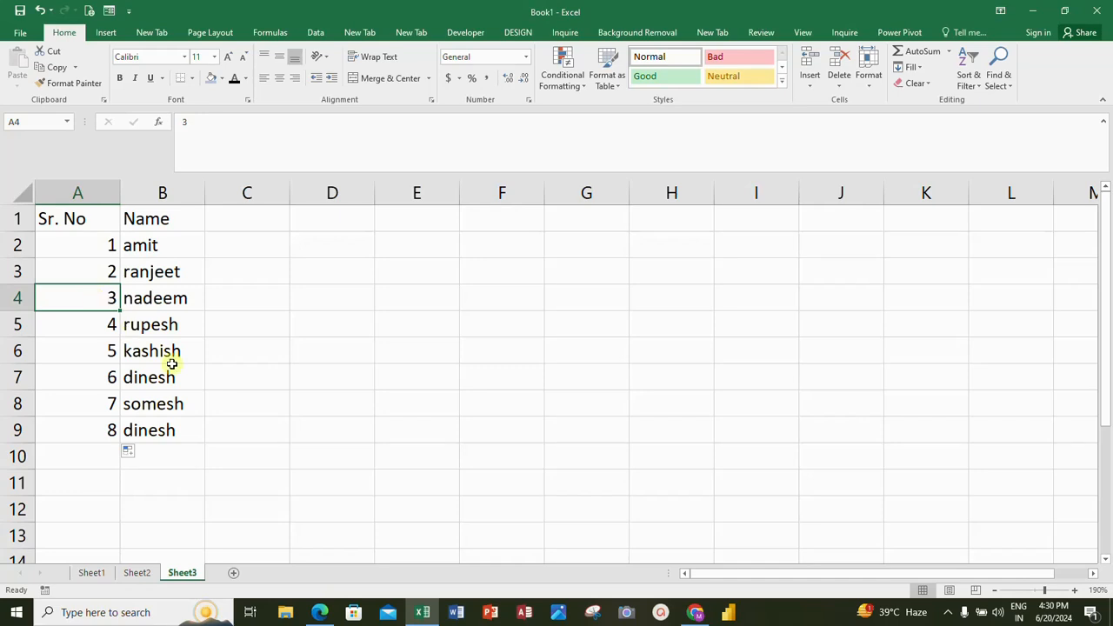
right_click(137, 571)
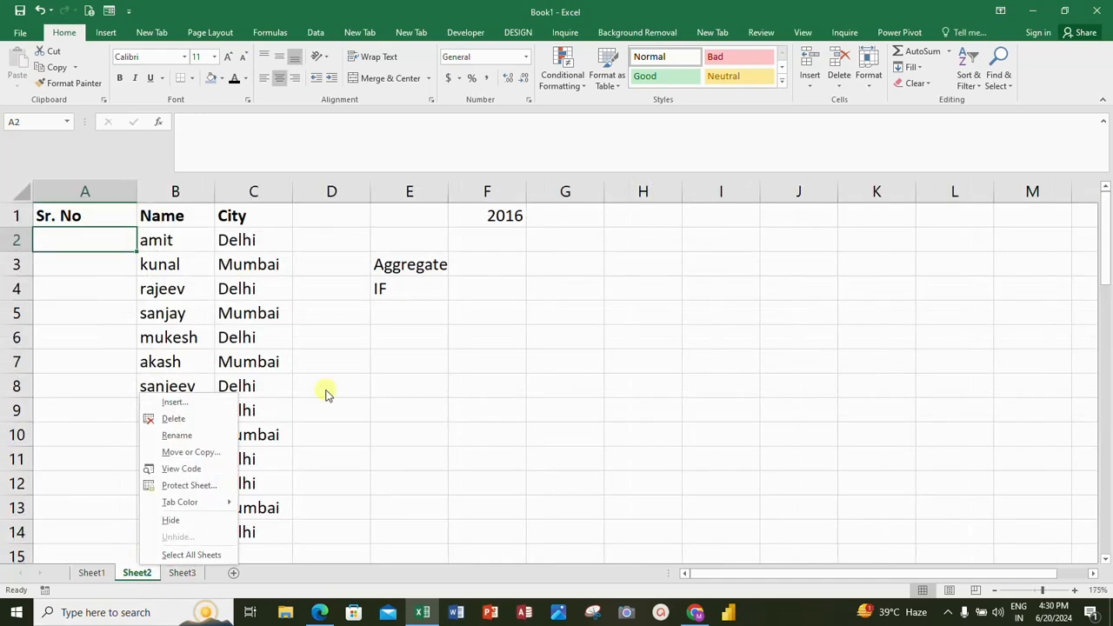
click(358, 368)
right_click(363, 365)
key(Escape)
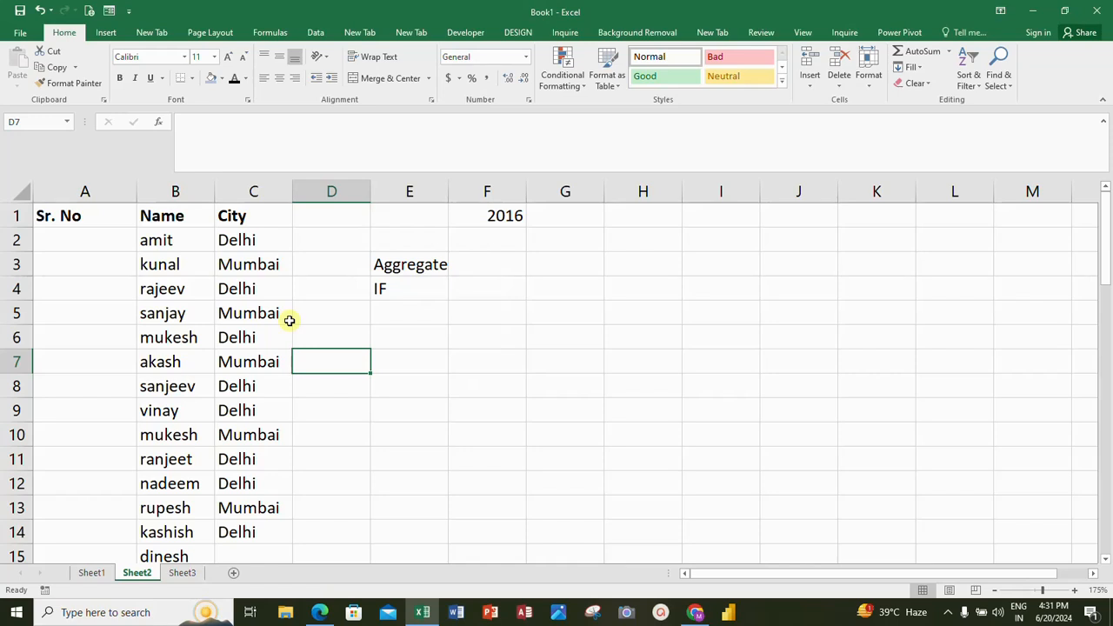
Step: Start an AGGREGATE formula in cell A2 with function number 3 (COUNTA)
click(116, 231)
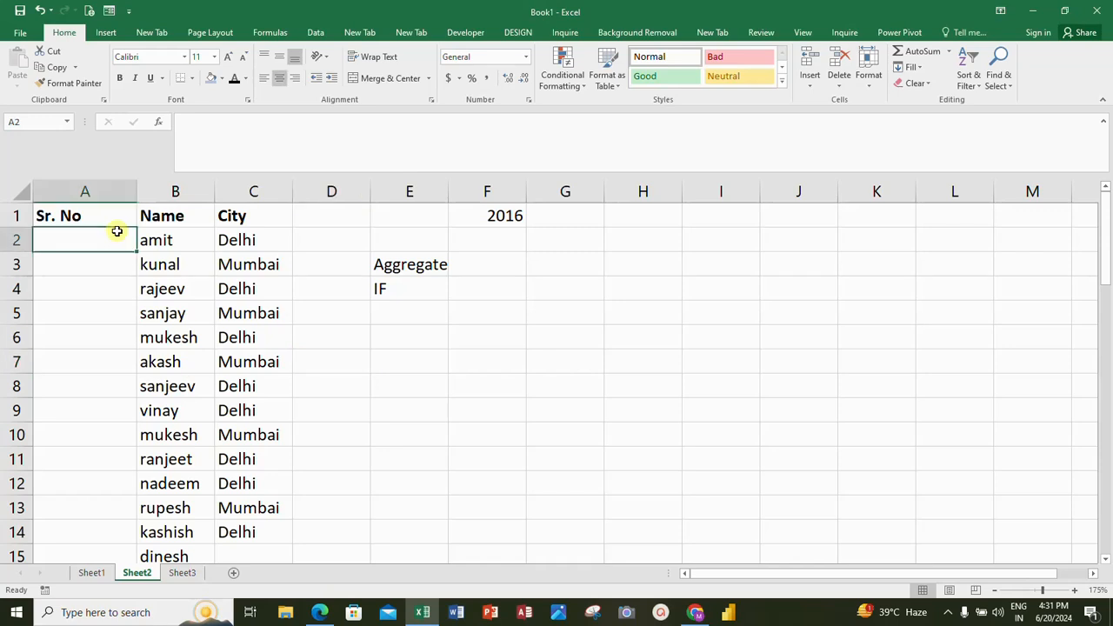
text(=aggr)
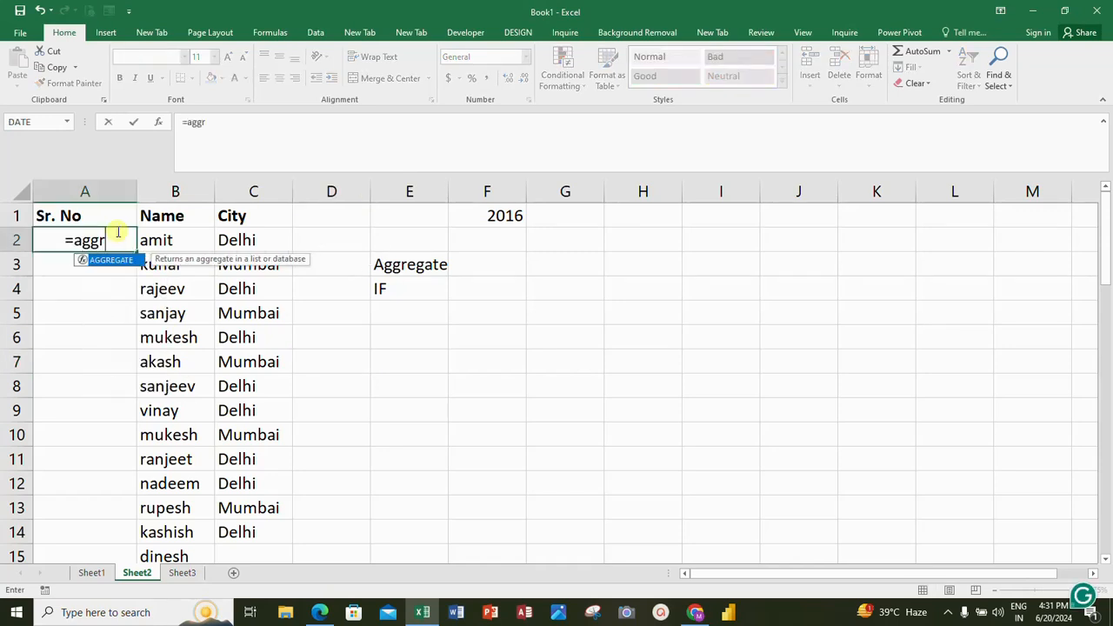
text(e)
key(Tab)
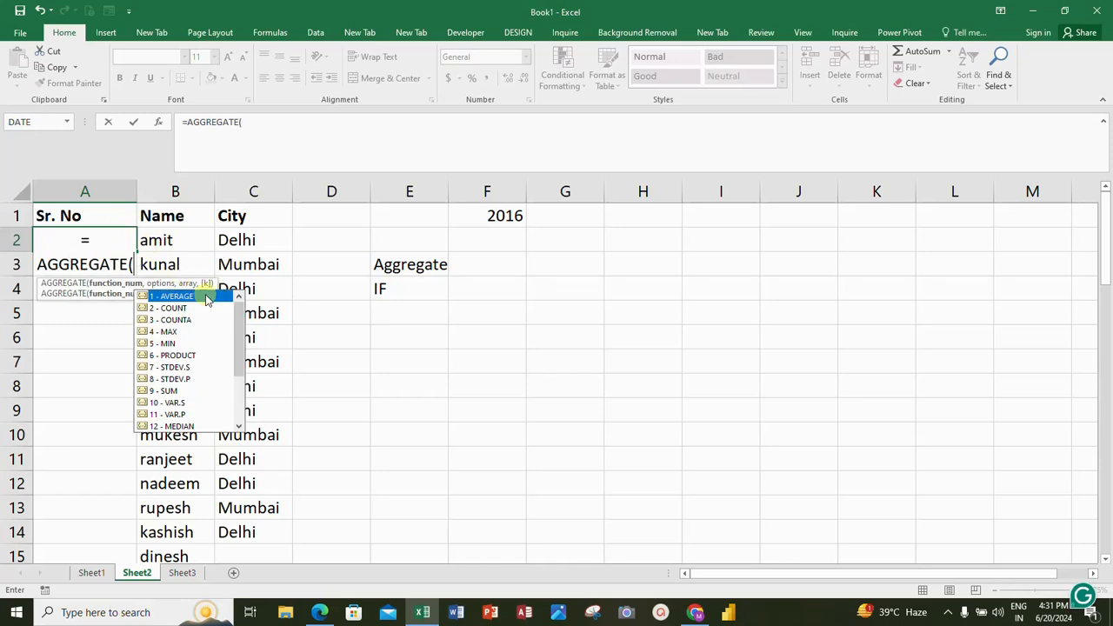
click(240, 422)
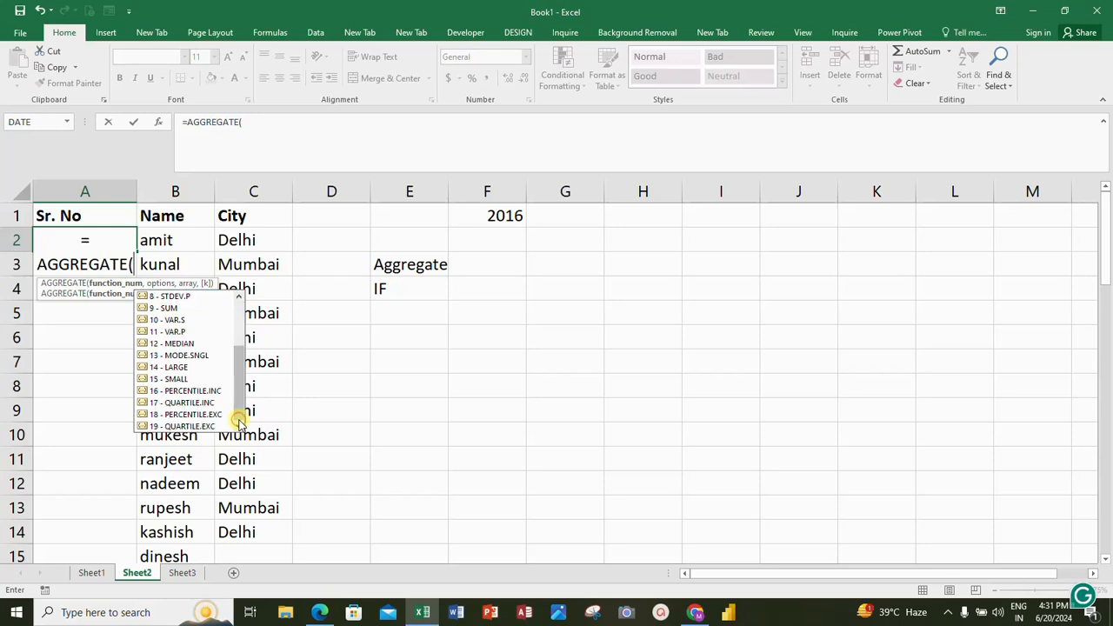
click(239, 298)
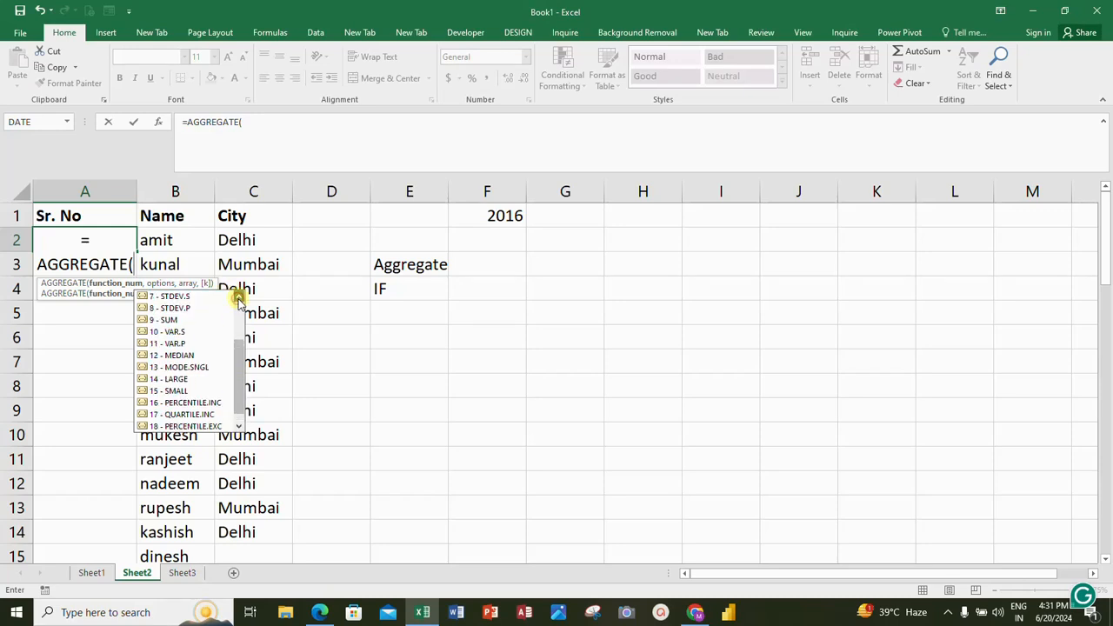
click(239, 297)
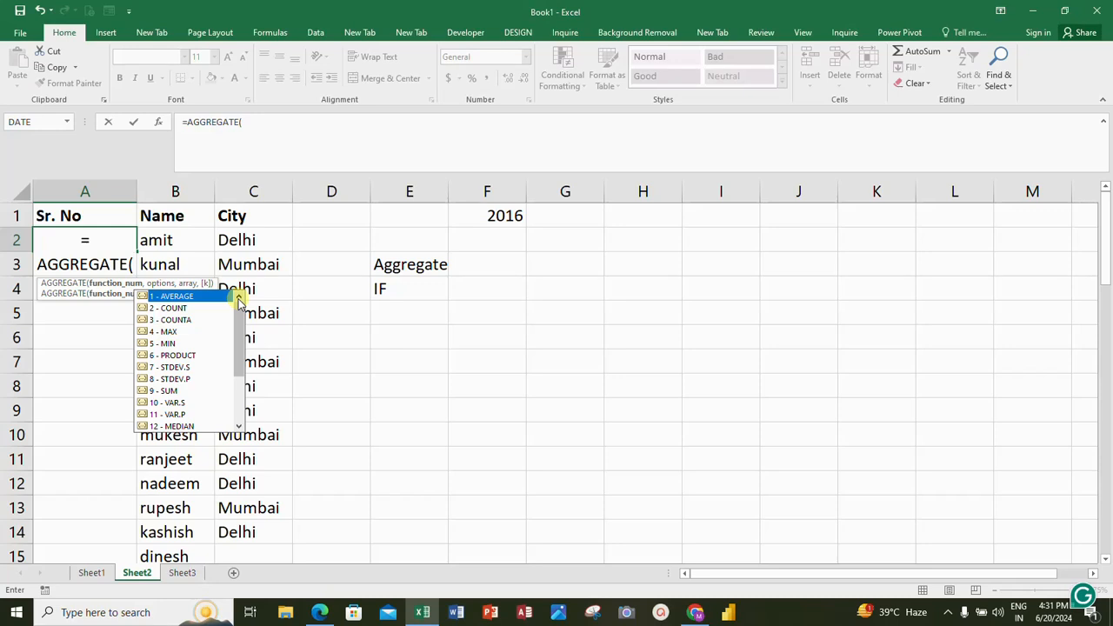
text(3)
text(,)
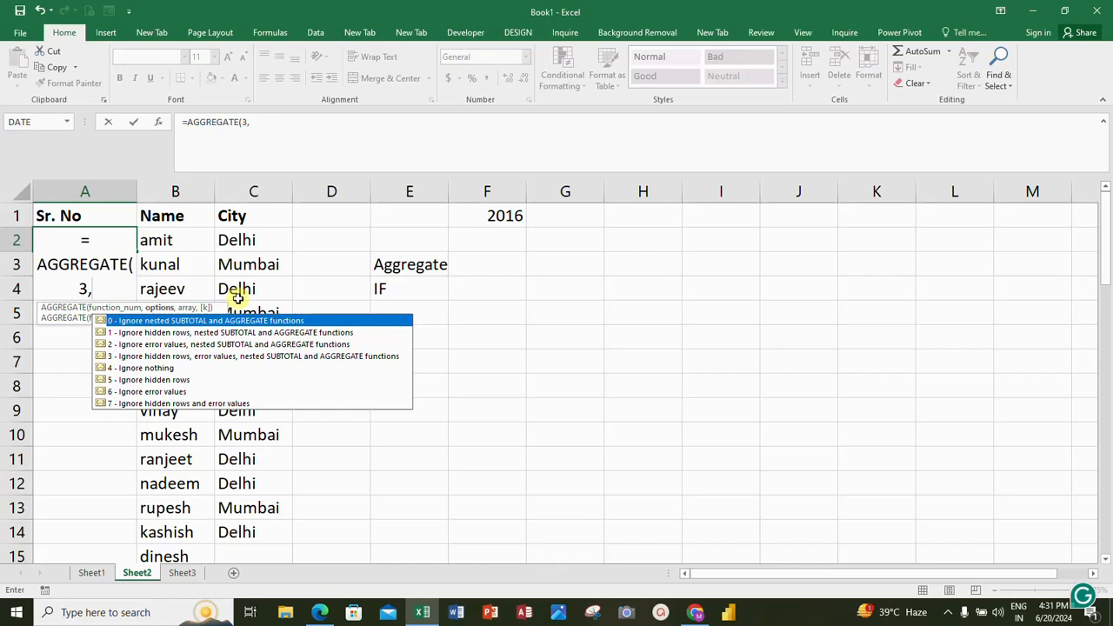
Step: Complete the AGGREGATE formula with option 5 (ignore hidden rows) and the range B2:B2
text(5,)
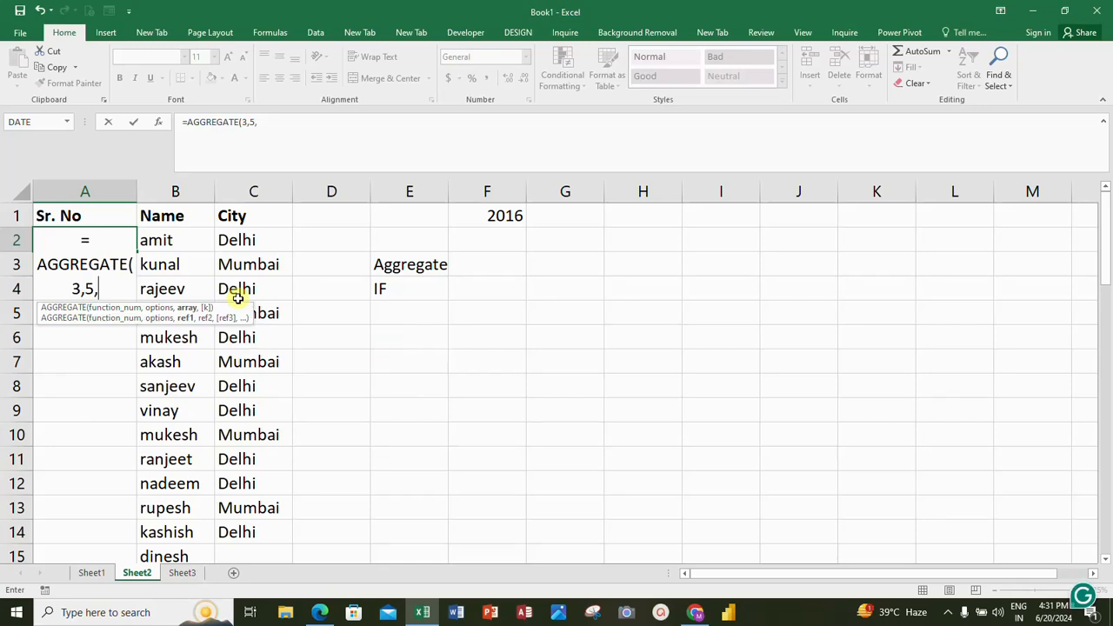
text(B)
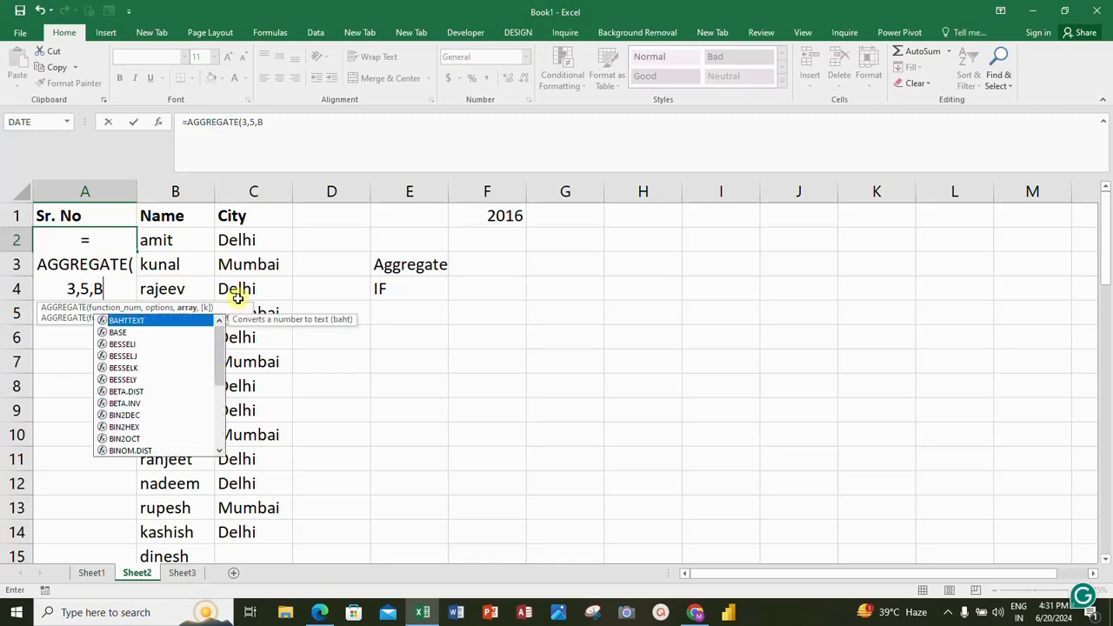
text(2:)
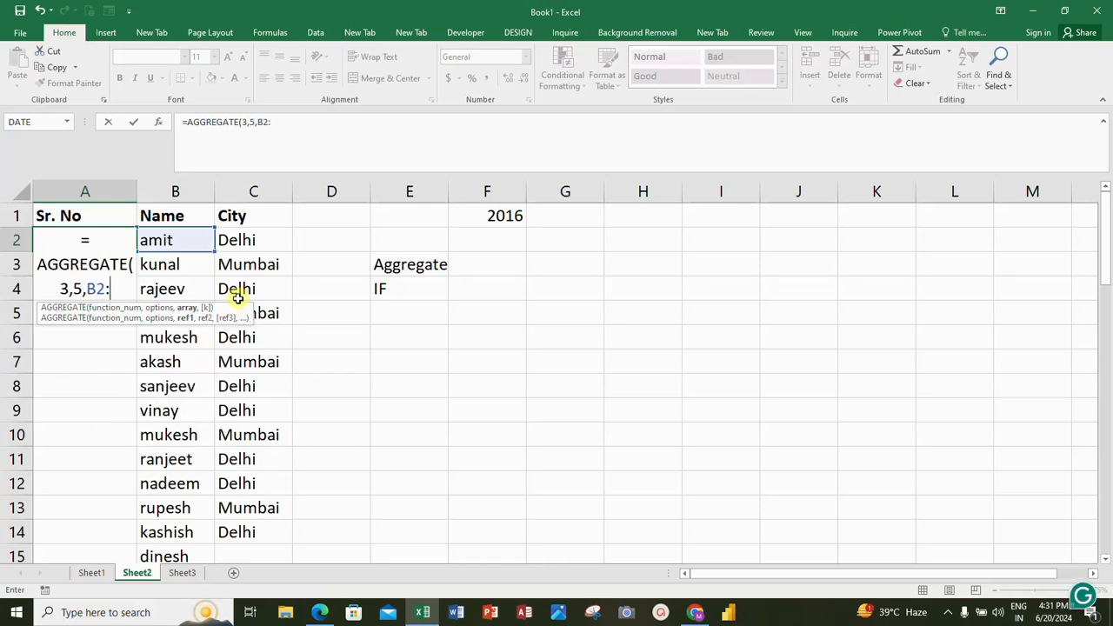
text(B2)
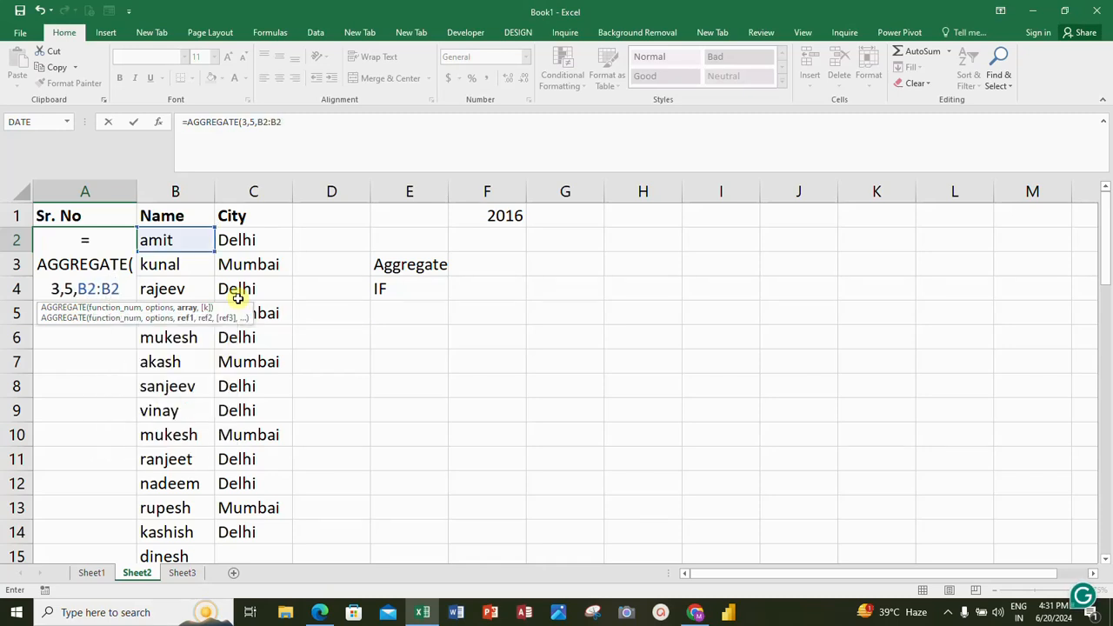
text())
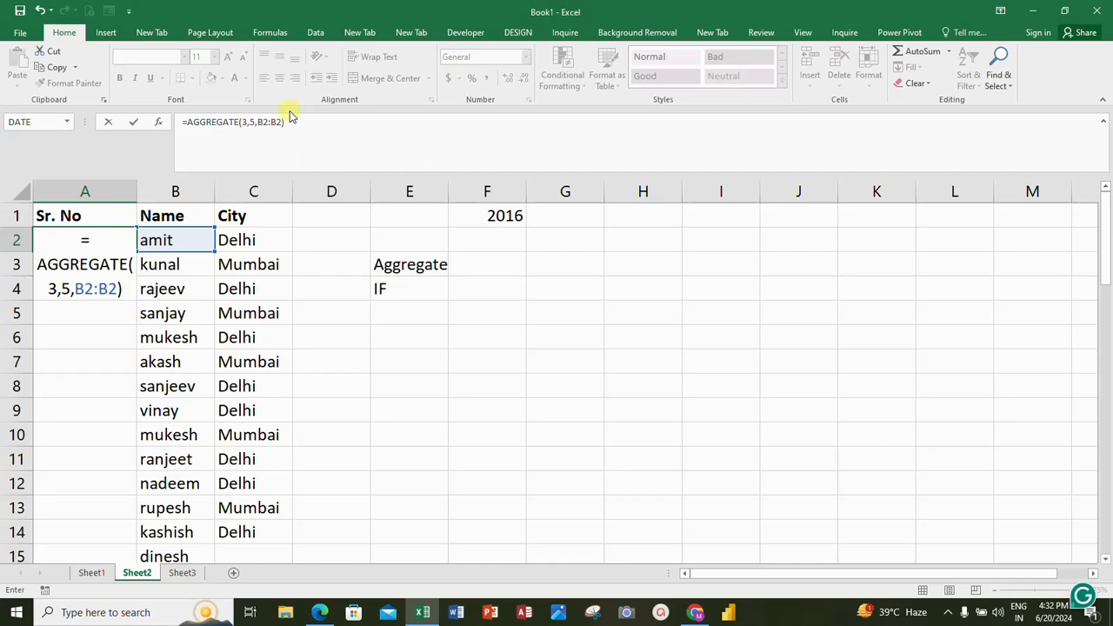
Step: Make the range's first reference absolute as $B$2 and commit the formula in A2
click(264, 121)
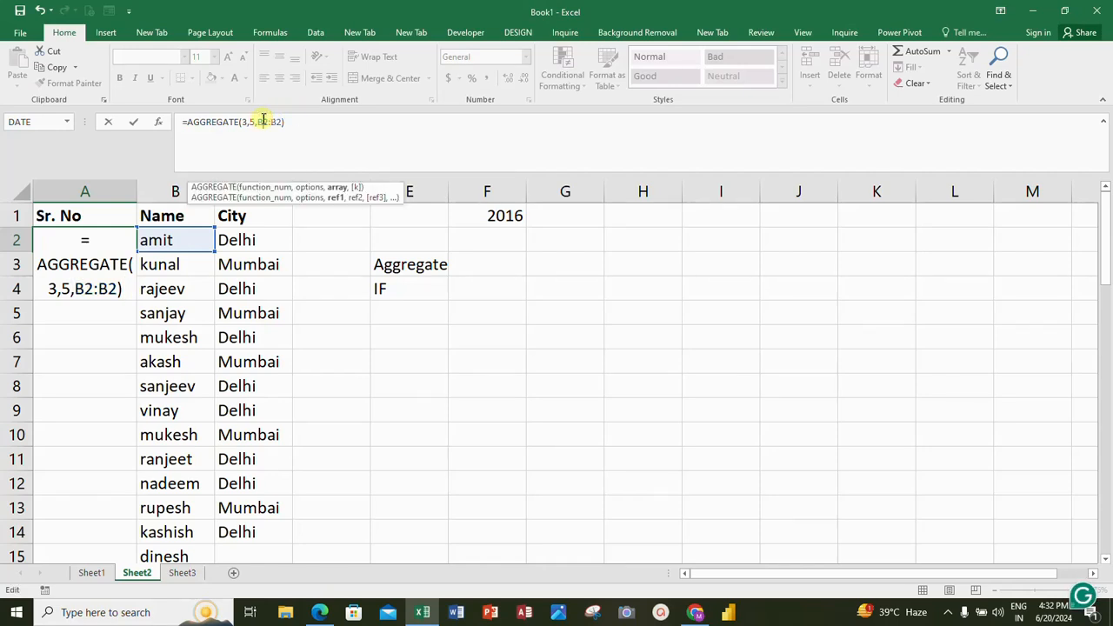
key(F4)
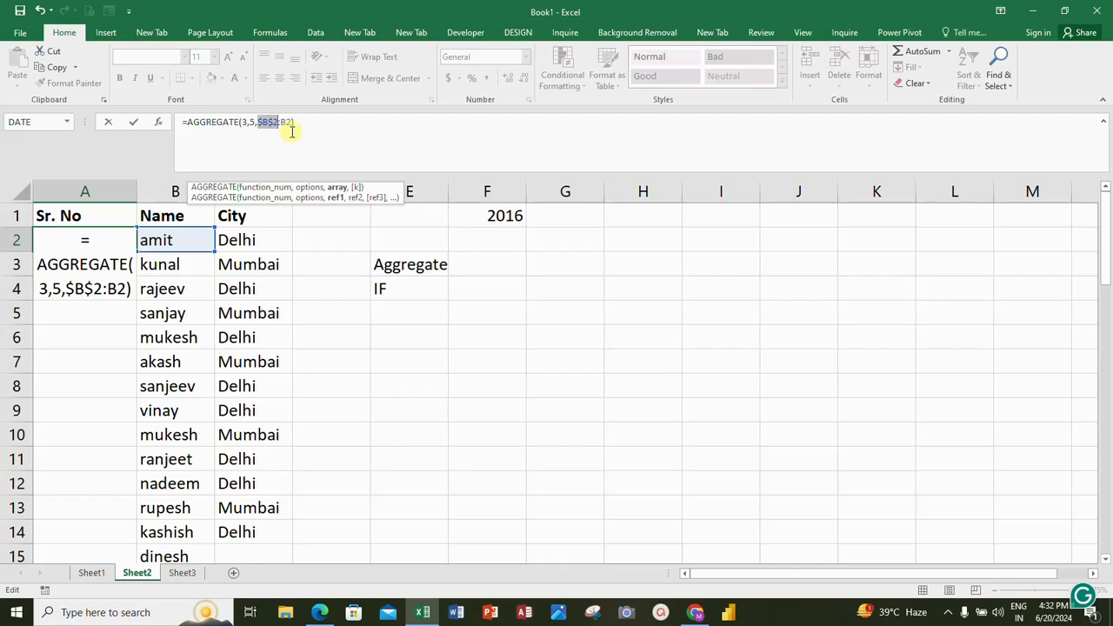
key(Return)
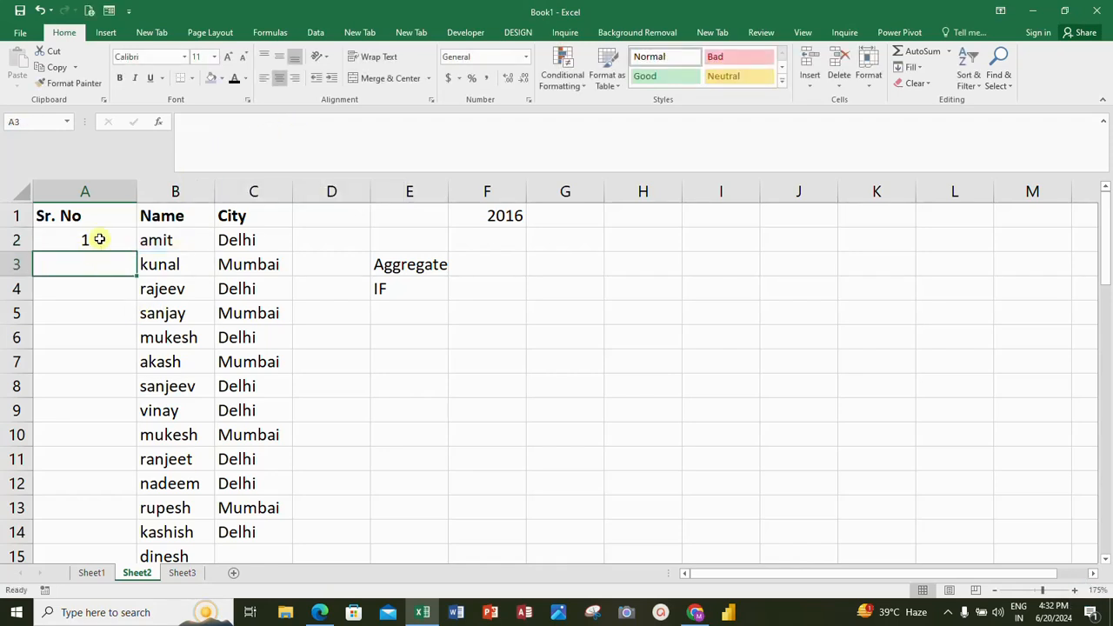
Step: Fill the serial number formula from A2 down the Sr. No column alongside the whole name list
click(97, 239)
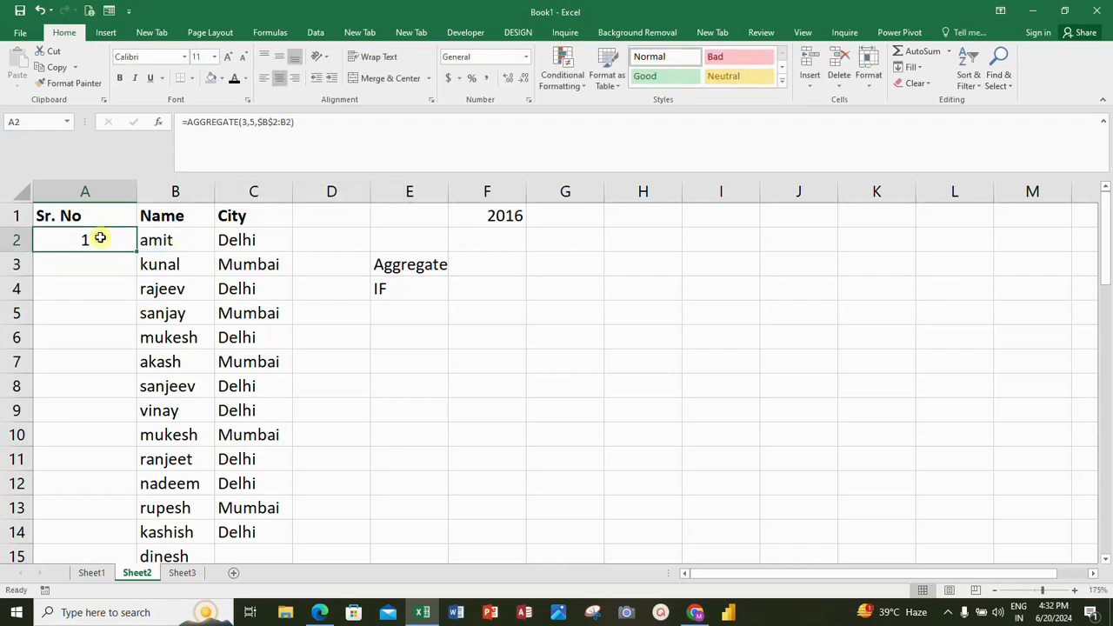
click(144, 241)
click(111, 241)
double_click(133, 250)
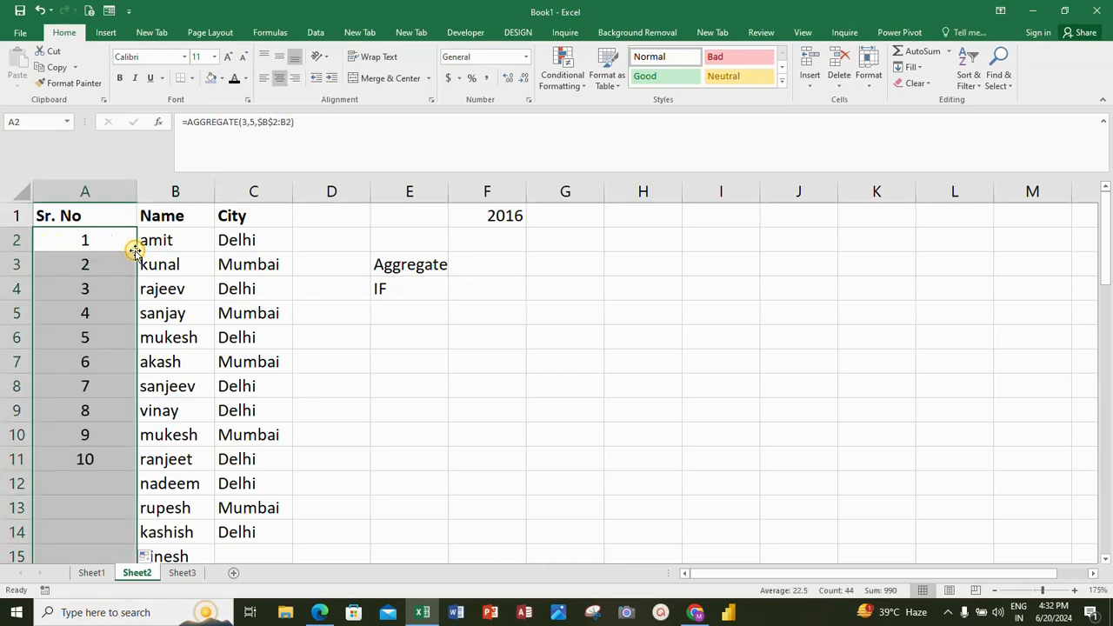
Step: Examine the generated serial numbers in column A from the first record to the last one in row 45
click(82, 340)
key(Down)
key(Down)
key(Down)
key(Down)
key(Down)
key(Down)
key(Down)
key(Down)
key(Down)
key(Down)
key(Down)
key(Down)
key(Down)
key(Down)
key(Down)
key(Down)
key(Down)
key(Down)
key(Down)
key(Down)
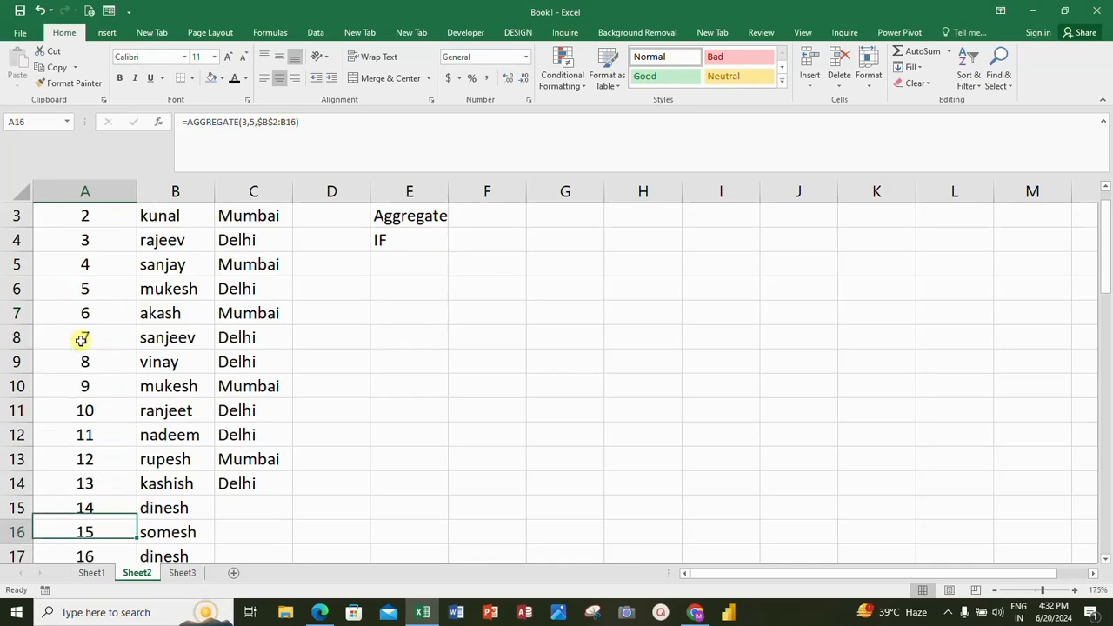
key(Down)
key(Down)
key(Down)
key(Down)
key(Down)
key(Down)
key(Down)
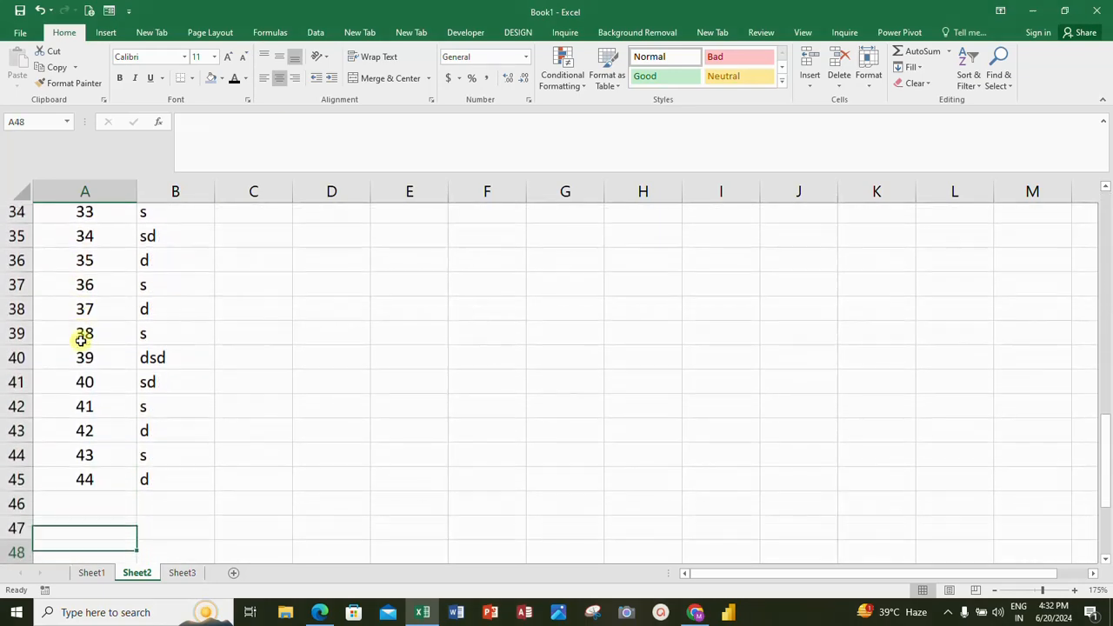
key(Up)
key(Up)
key(Up)
key(Up)
key(Up)
key(Down)
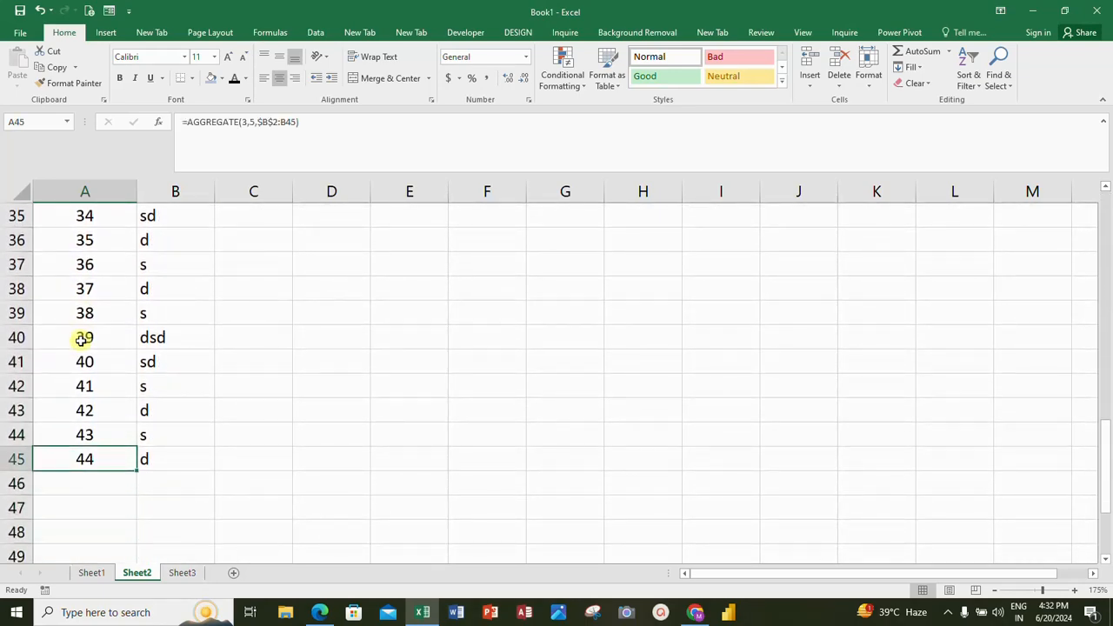
key(ctrl+Up)
key(Down)
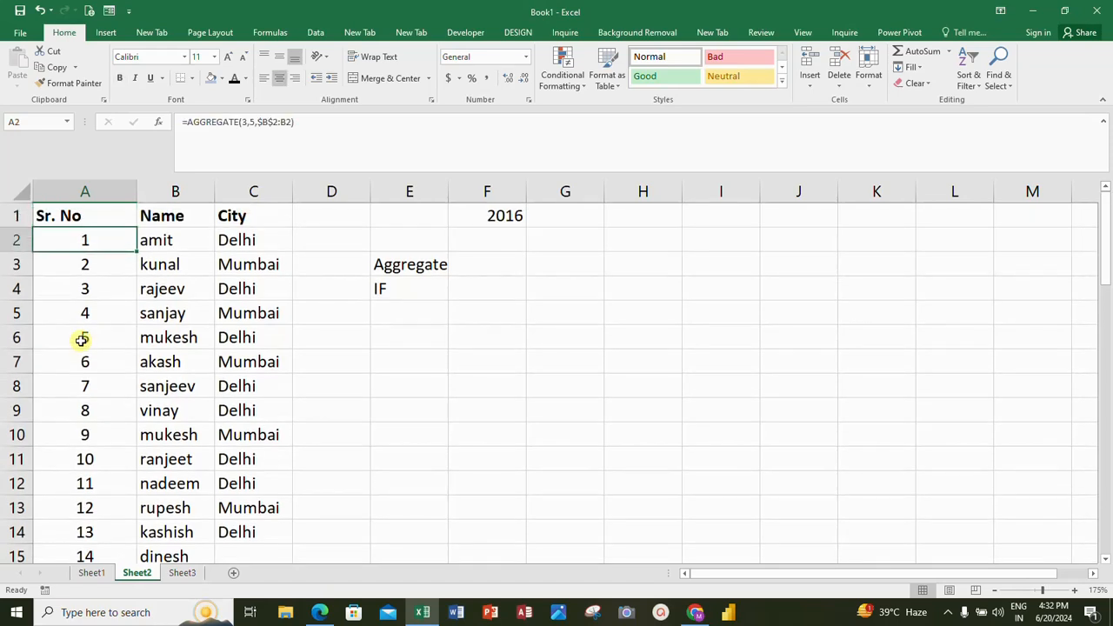
key(ctrl+Down)
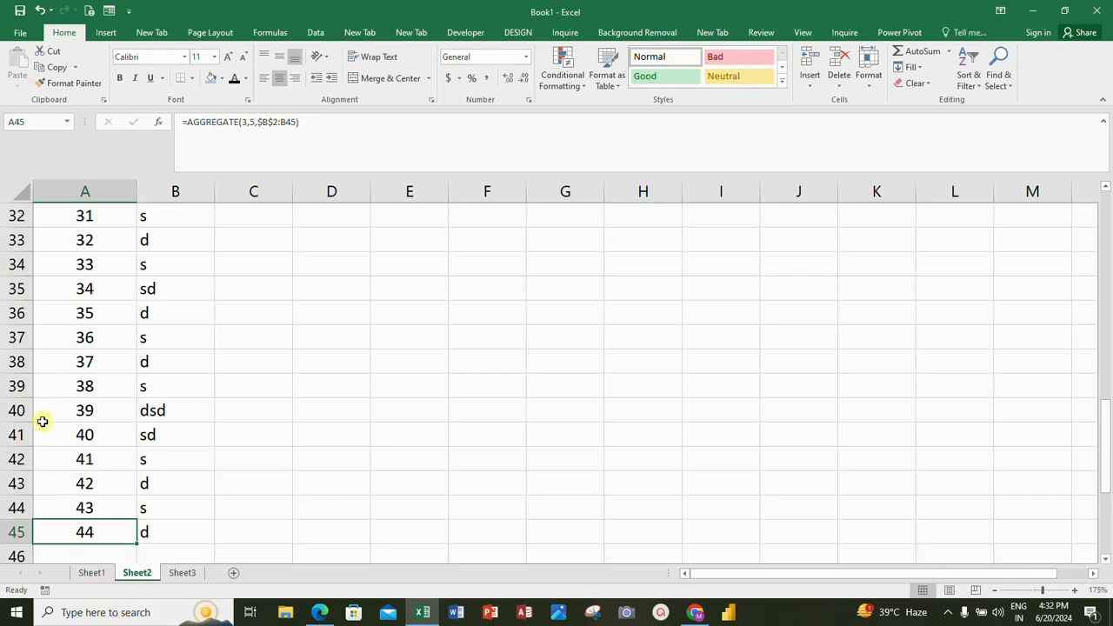
Step: Delete rows 39 to 41 from the list
click(17, 388)
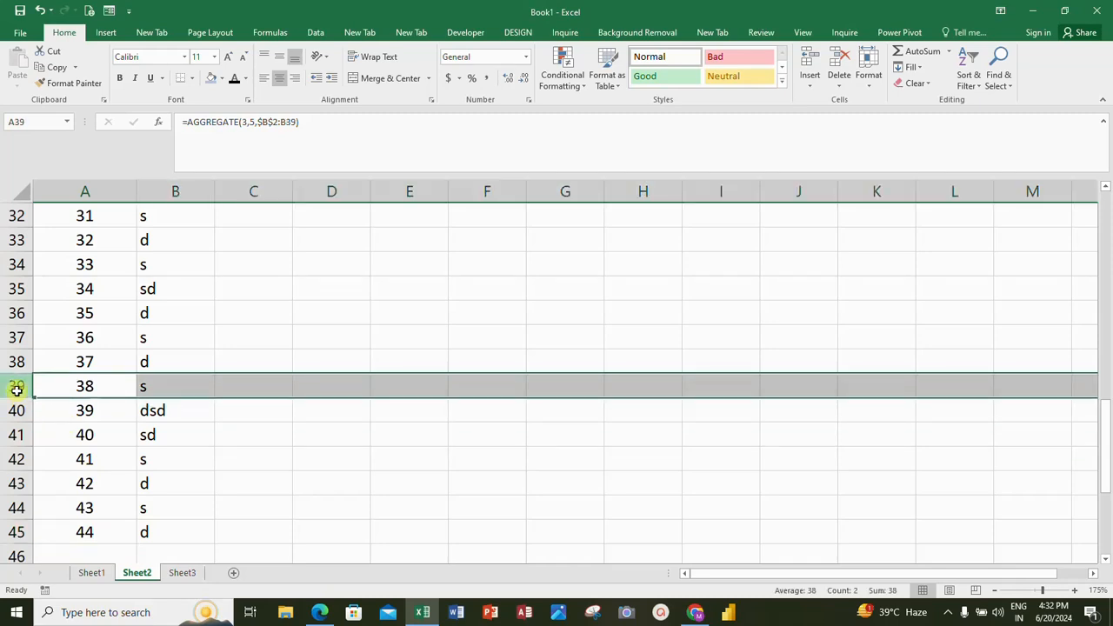
key(shift+Down)
key(shift+Down)
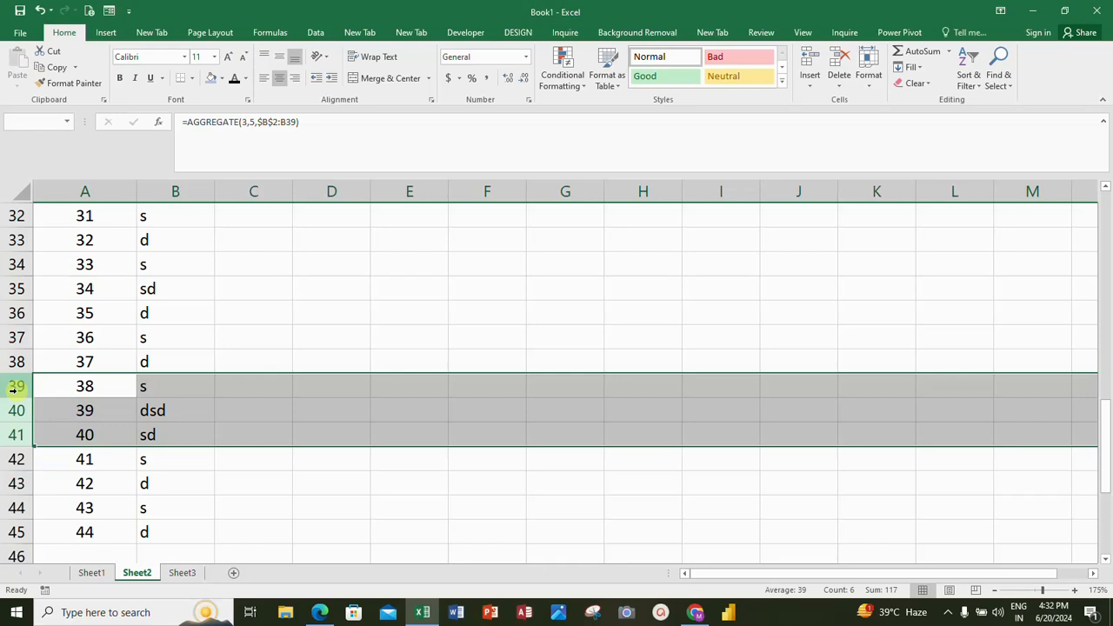
right_click(14, 390)
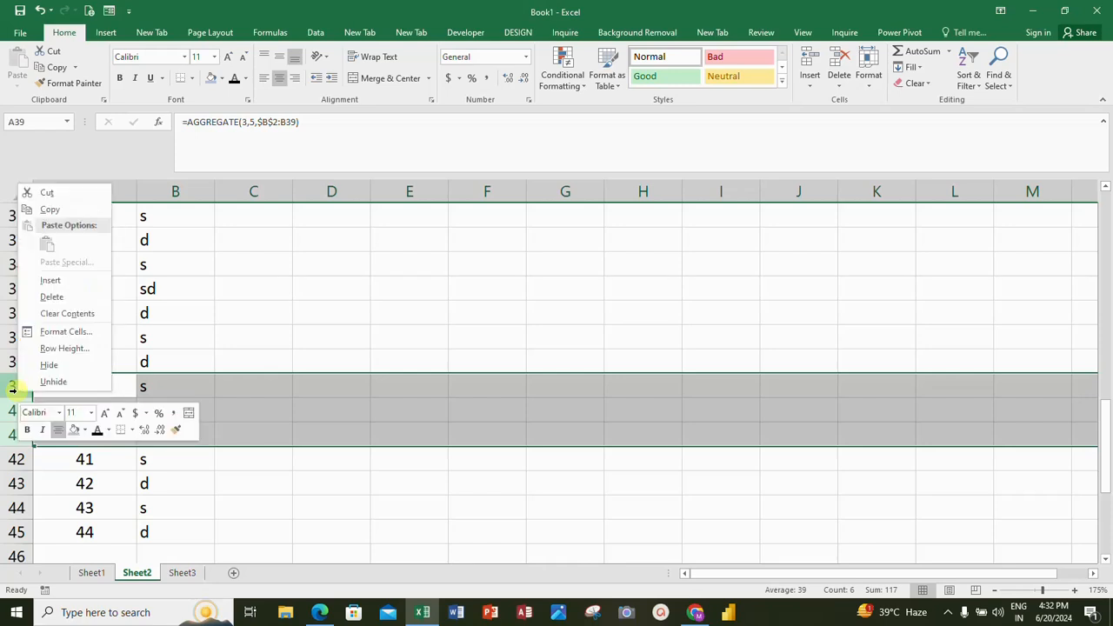
click(63, 301)
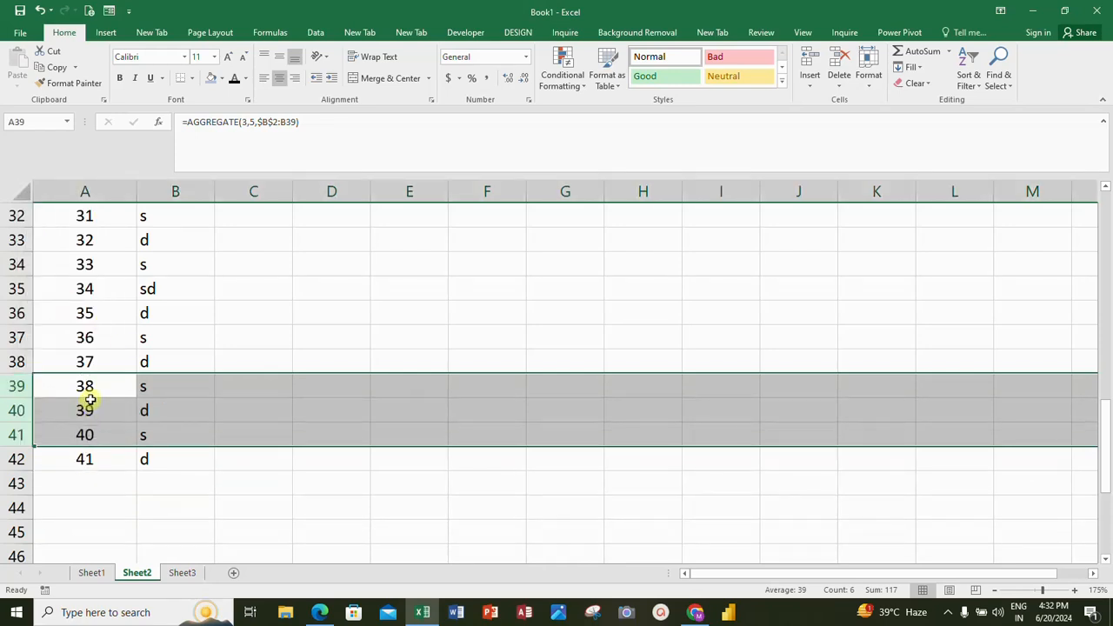
click(92, 396)
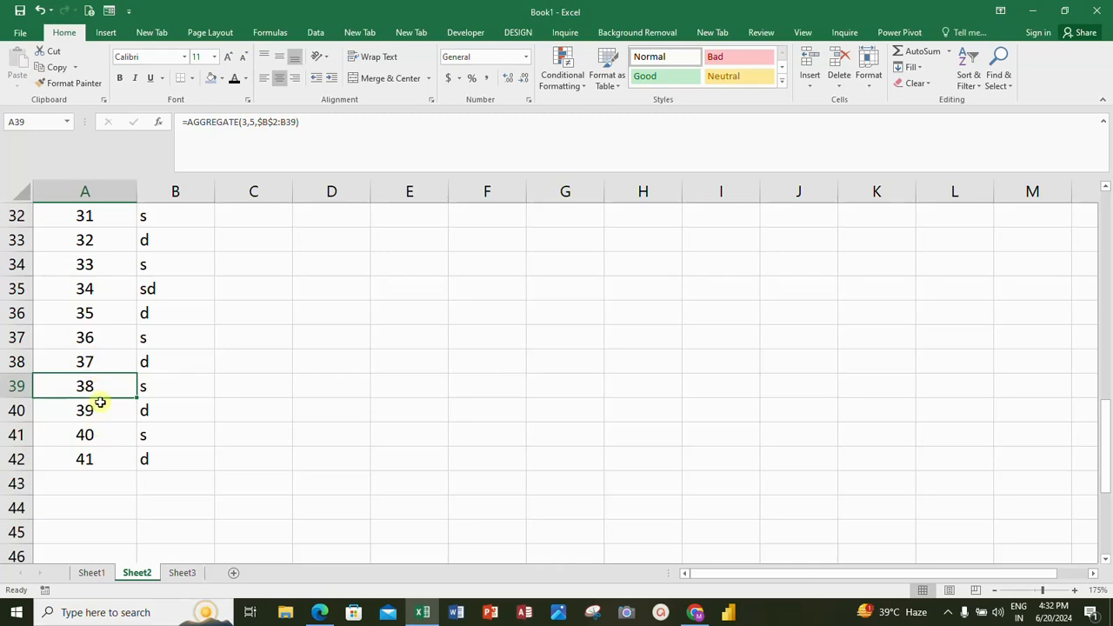
Step: Delete row 33 from the list
click(19, 239)
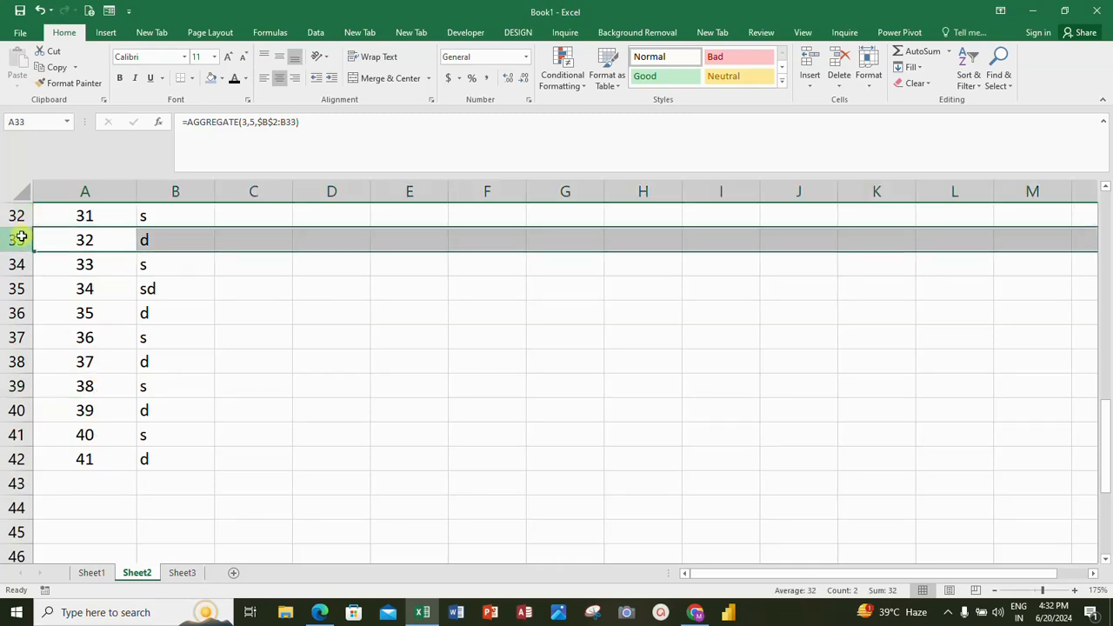
right_click(21, 238)
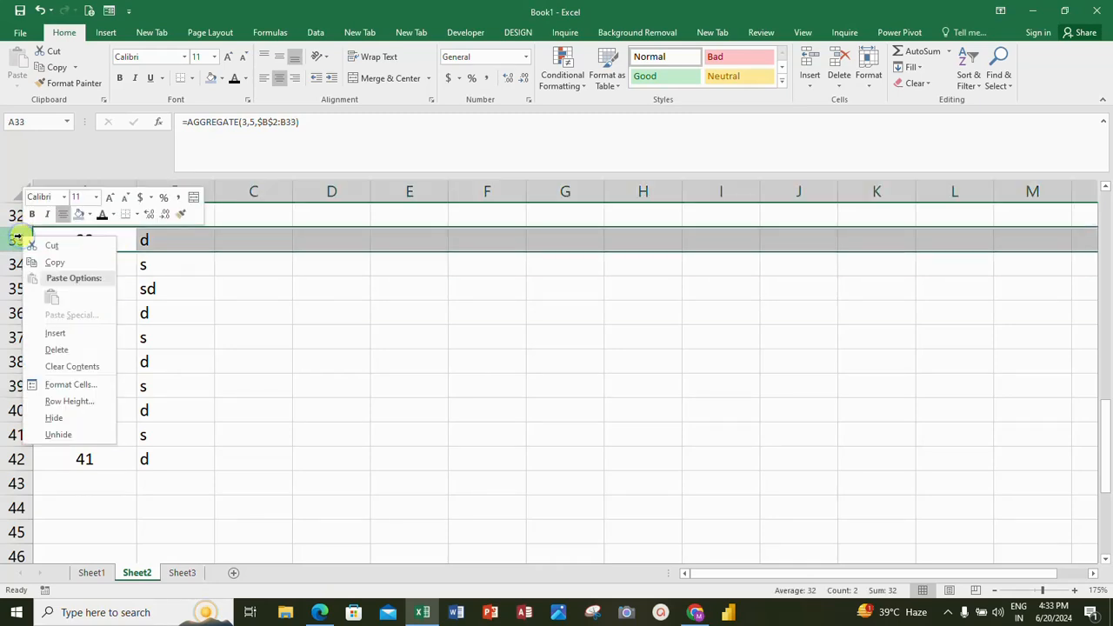
click(46, 355)
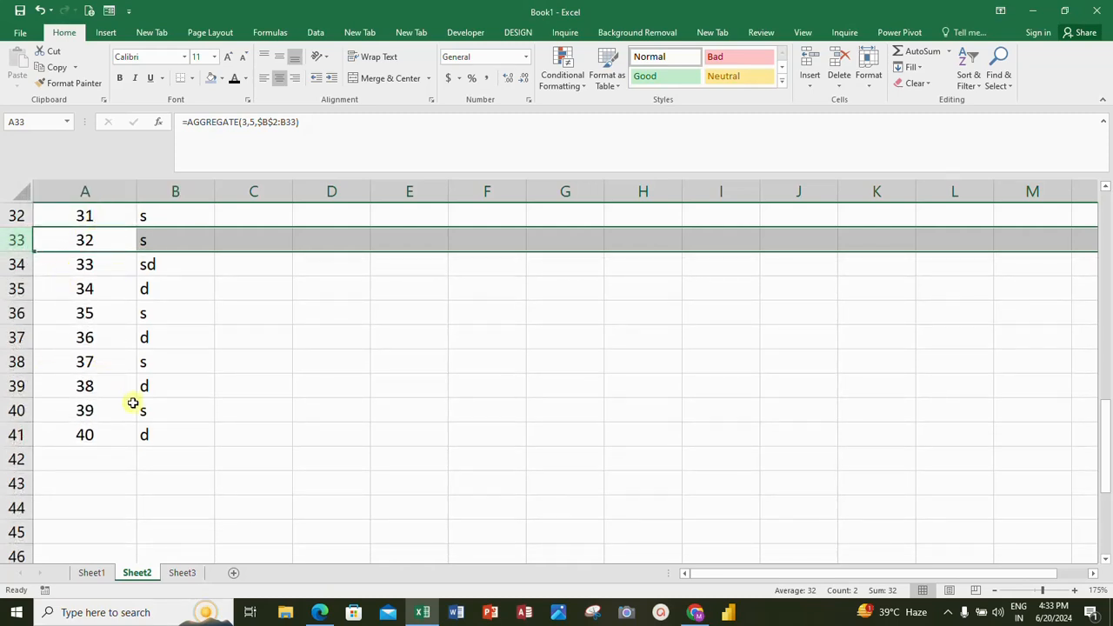
Step: Extend the serial number formula from A41 down to A45, beside the blank name cells
click(106, 428)
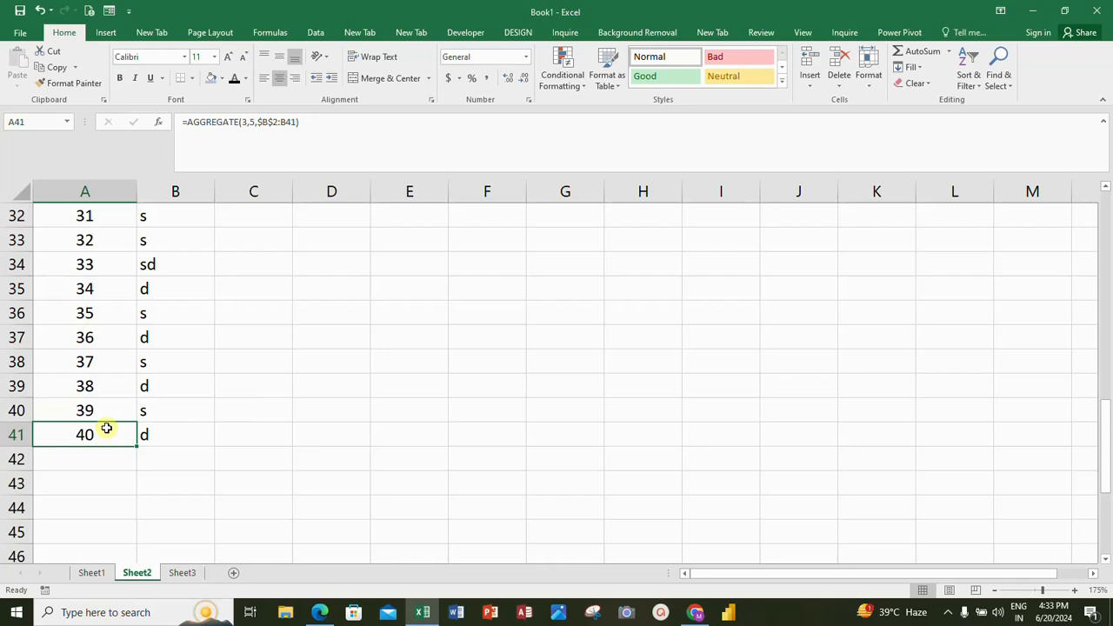
mouse_move(136, 447)
mouse_down()
mouse_move(133, 536)
mouse_move(118, 465)
mouse_move(156, 451)
mouse_up()
click(157, 452)
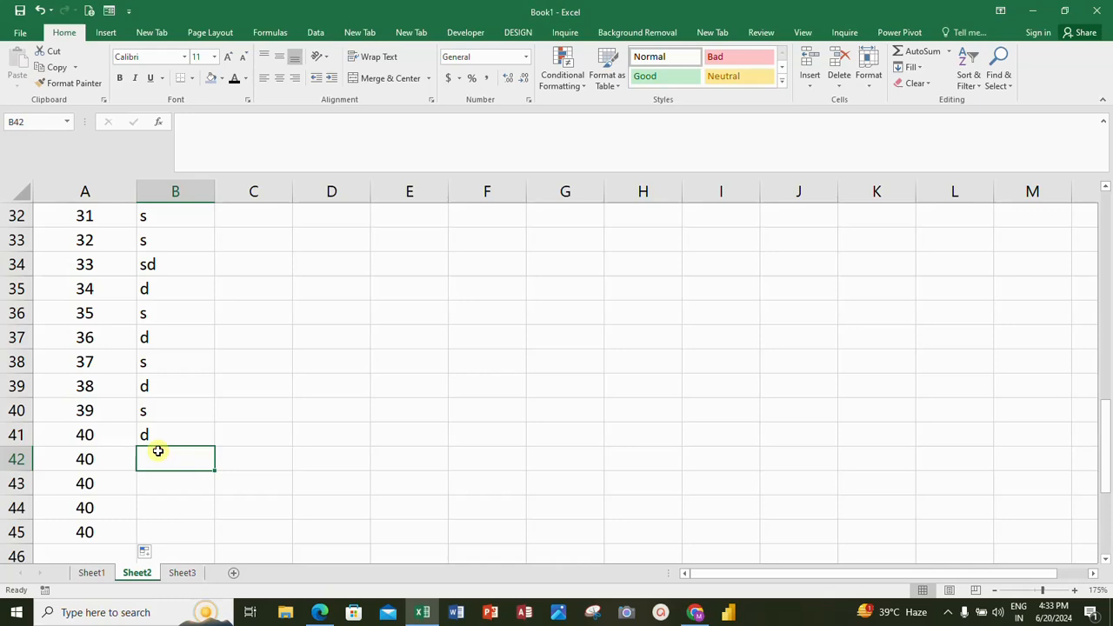
click(105, 459)
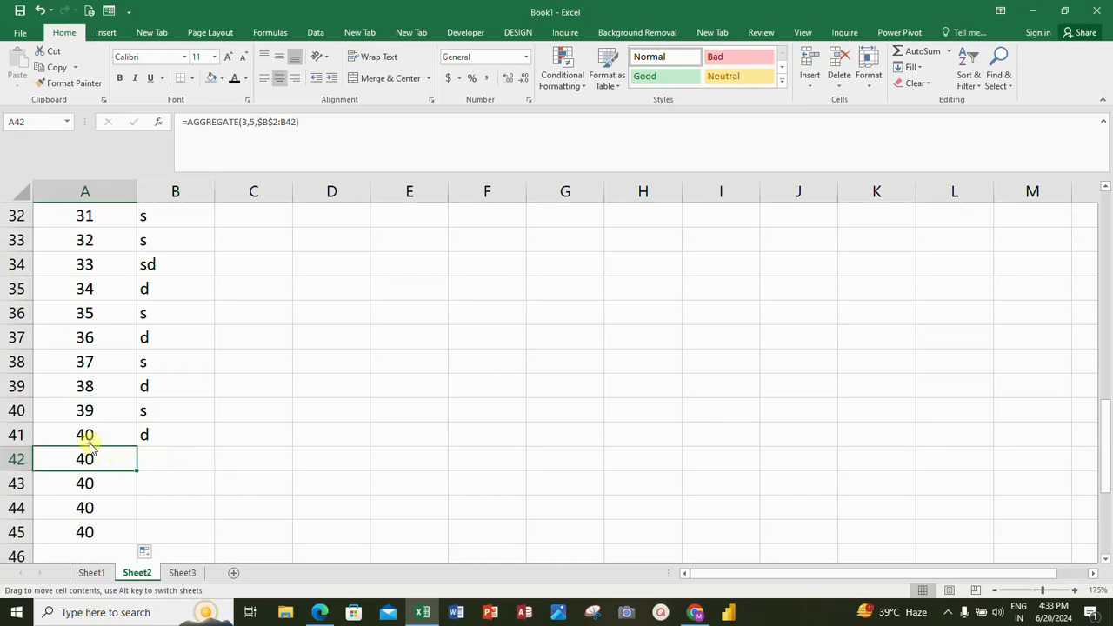
Step: Wrap the serial number formula in A2 with an IF test, making it =IF(B2="","",AGGREGATE(3,5,$B$2:B2))
click(90, 434)
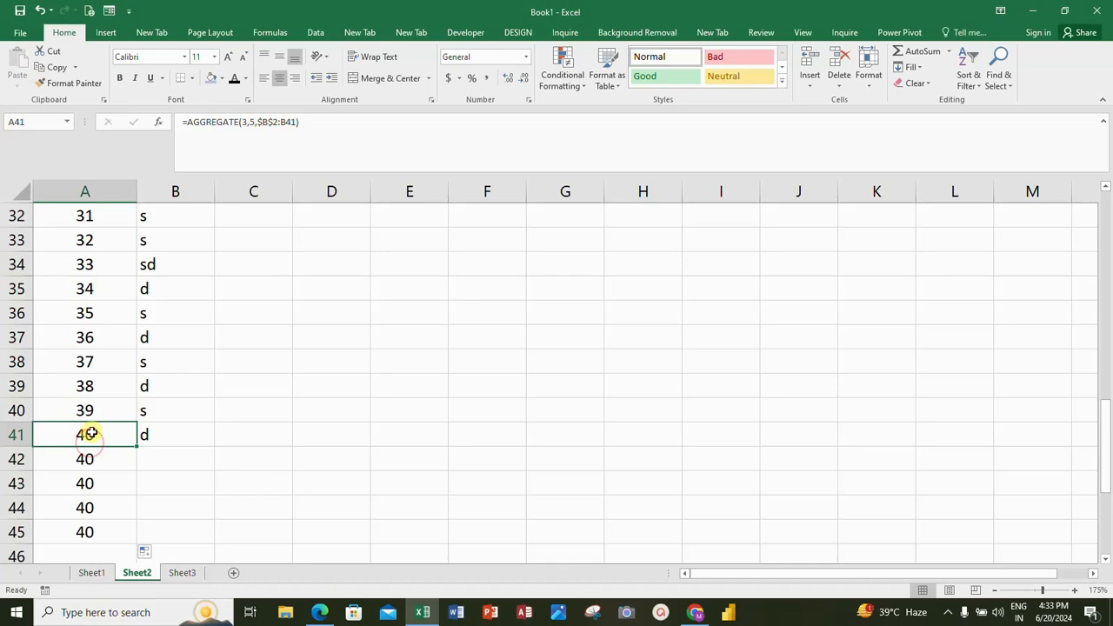
key(ctrl+Up)
key(Down)
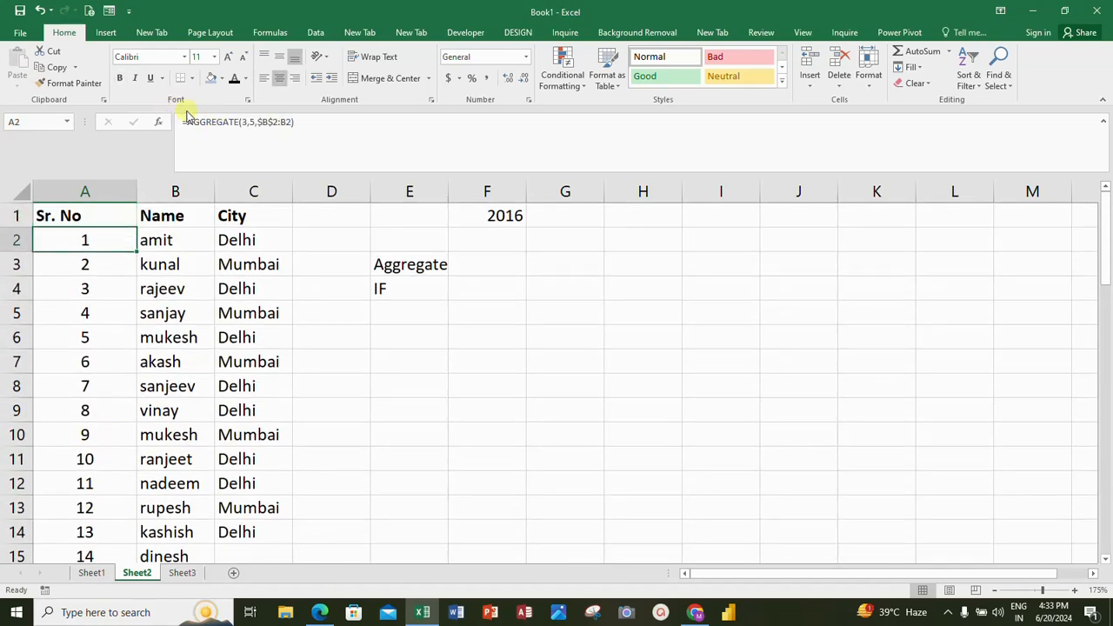
click(186, 122)
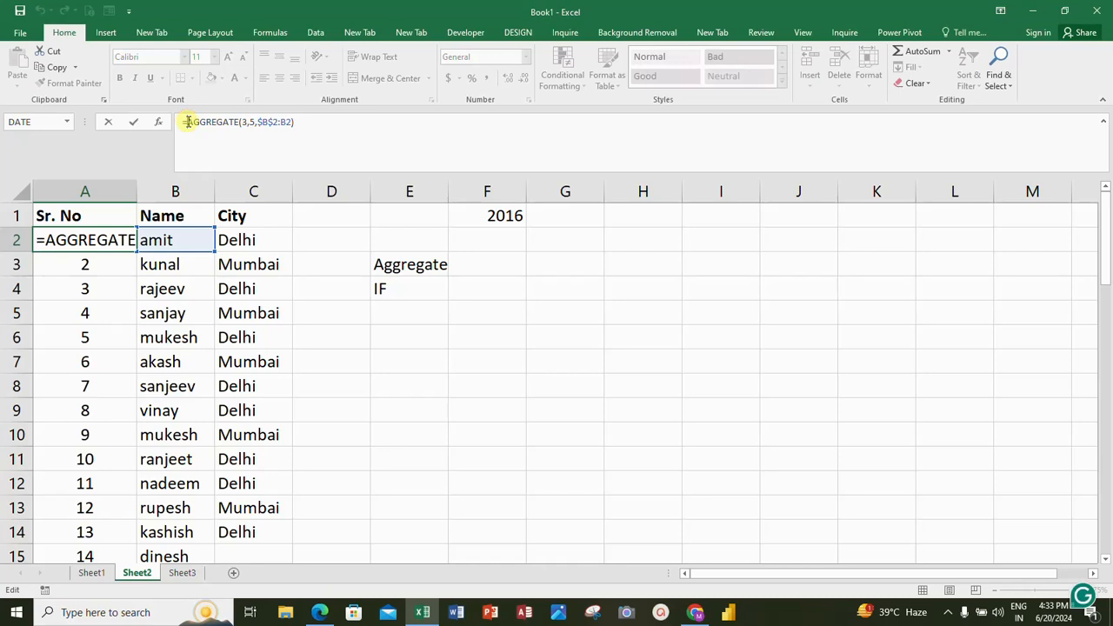
text(if()
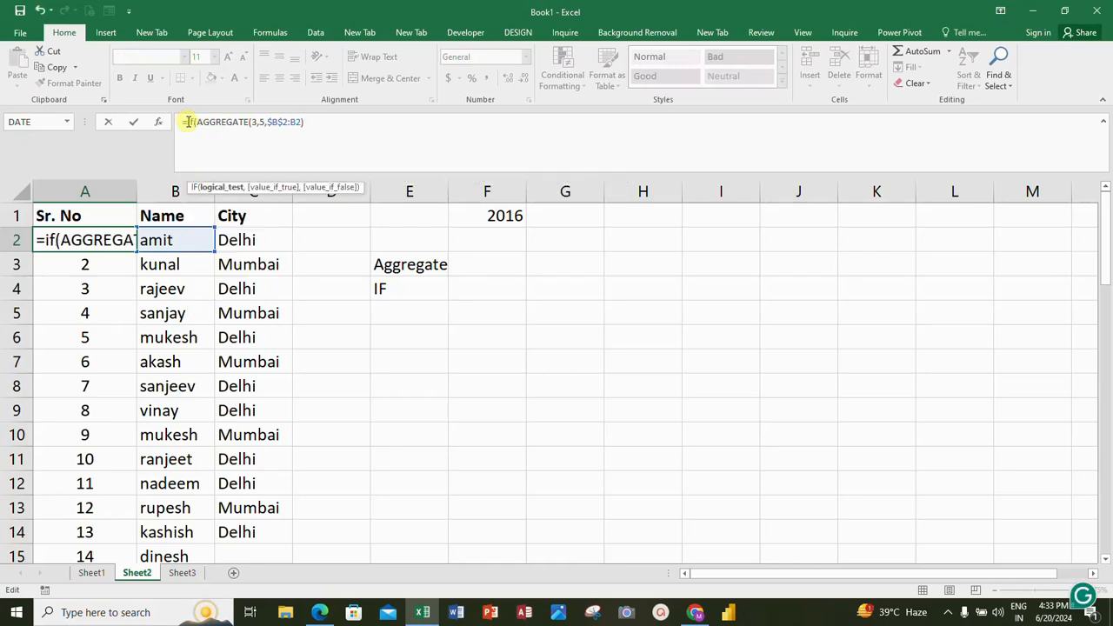
text(A)
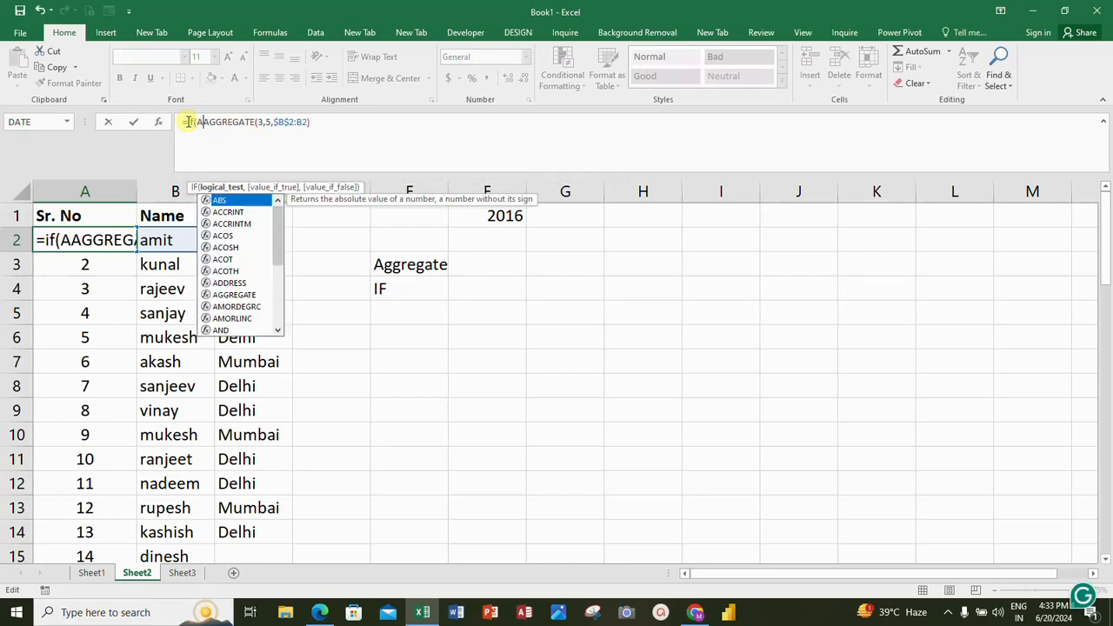
key(BackSpace)
text(B)
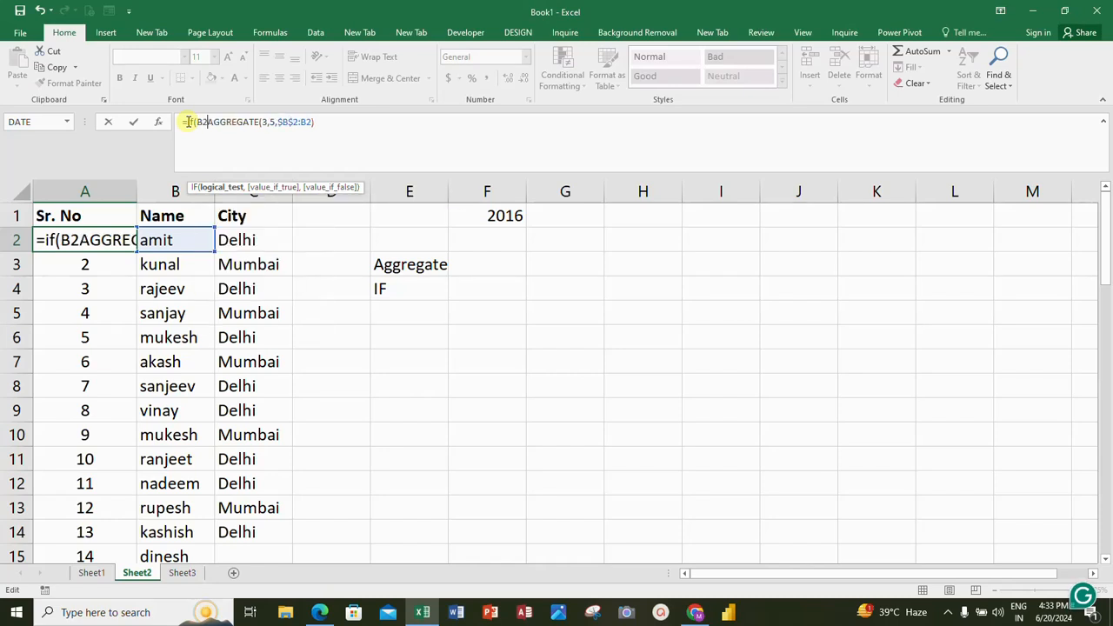
text(2)
text(="")
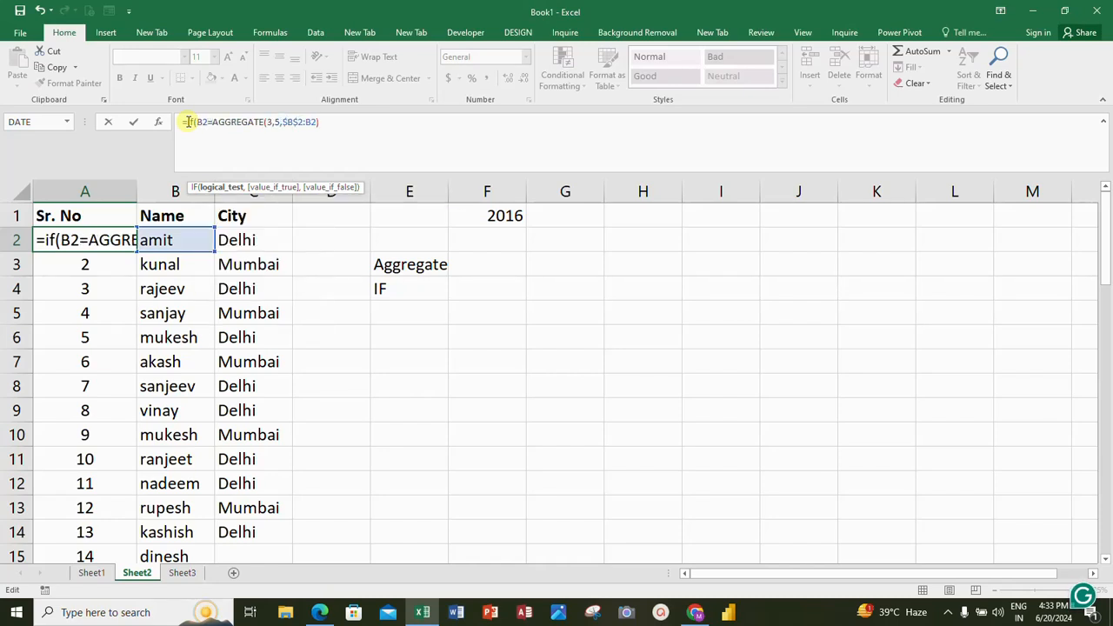
text(,"",)
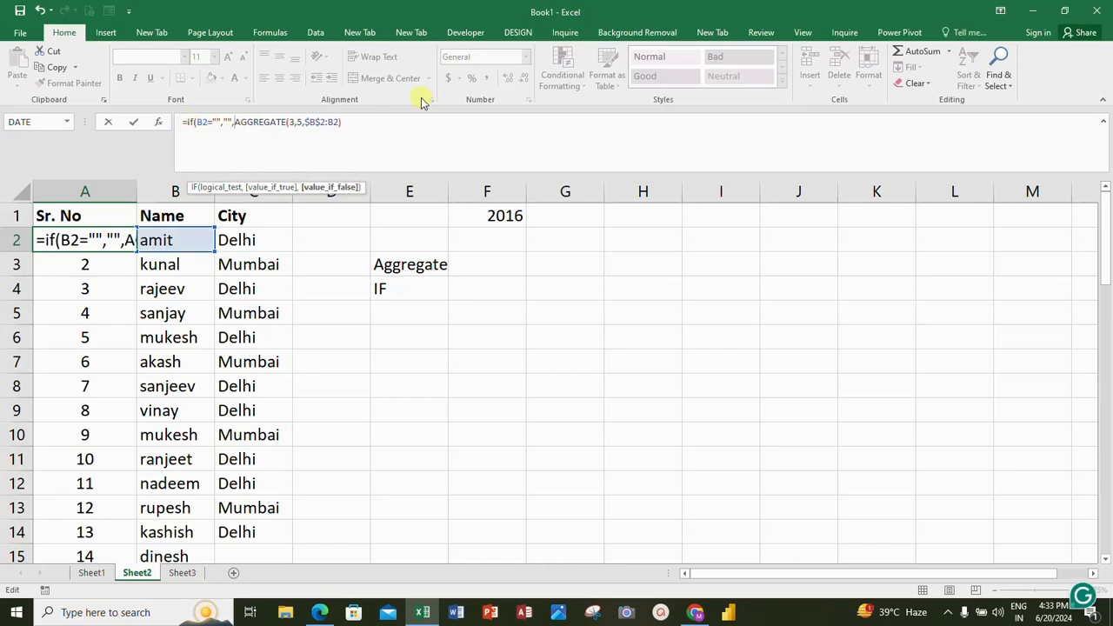
click(358, 115)
text())
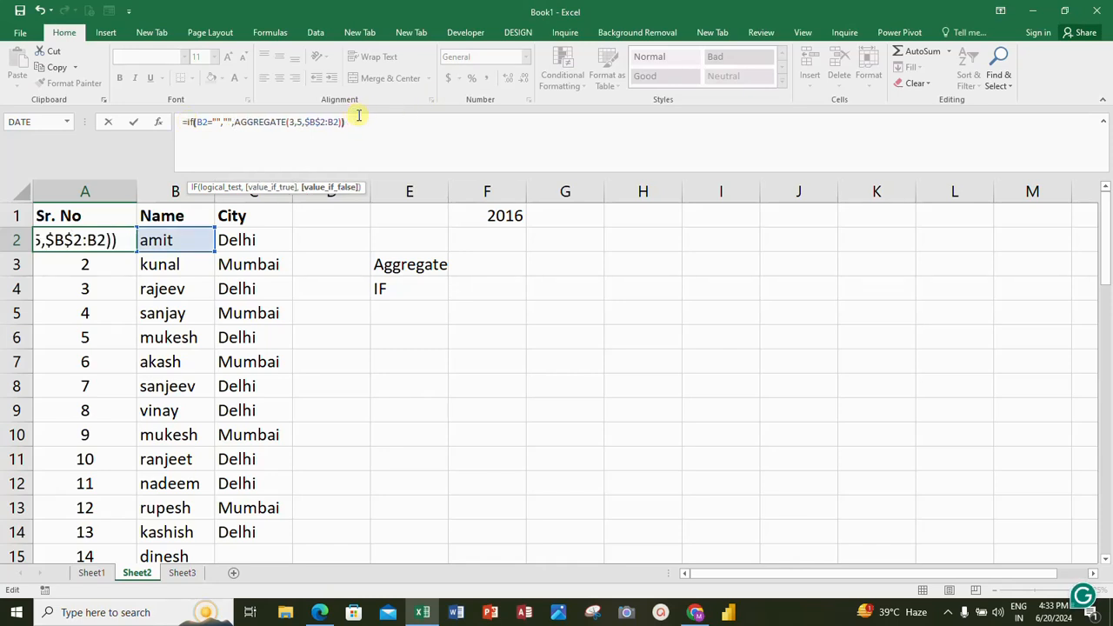
key(Return)
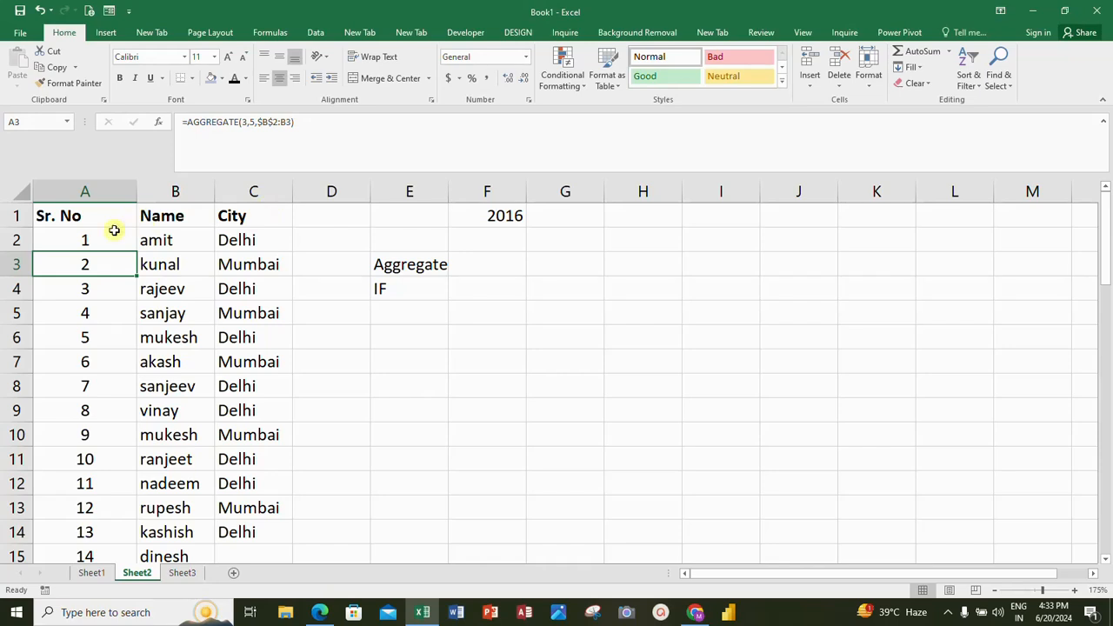
Step: Fill the updated IF and AGGREGATE formula from A2 down the serial number column
click(90, 245)
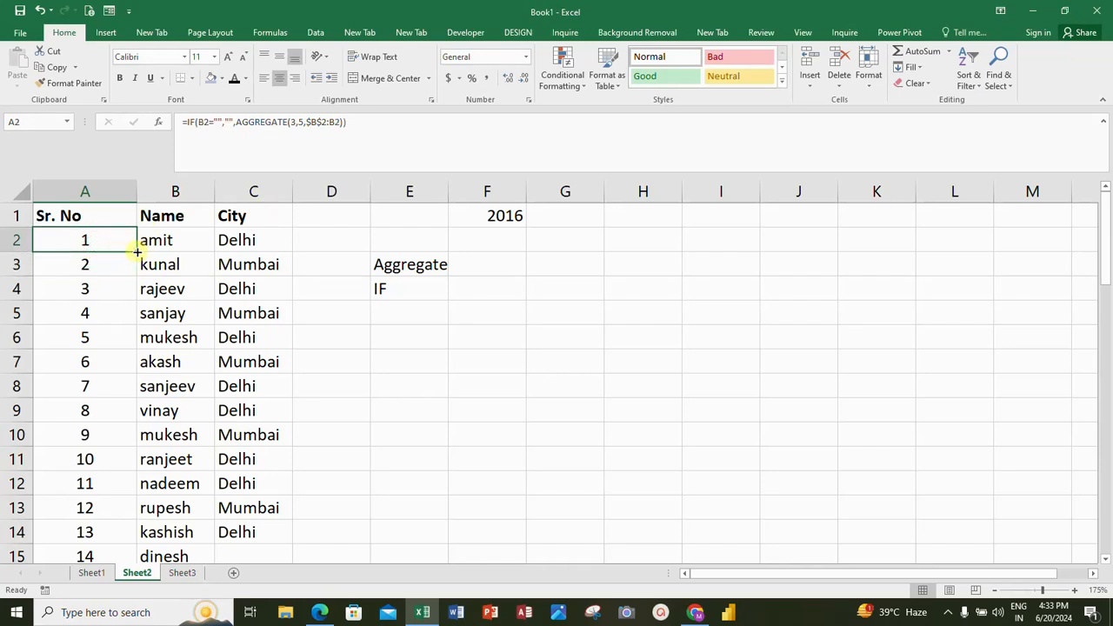
double_click(138, 253)
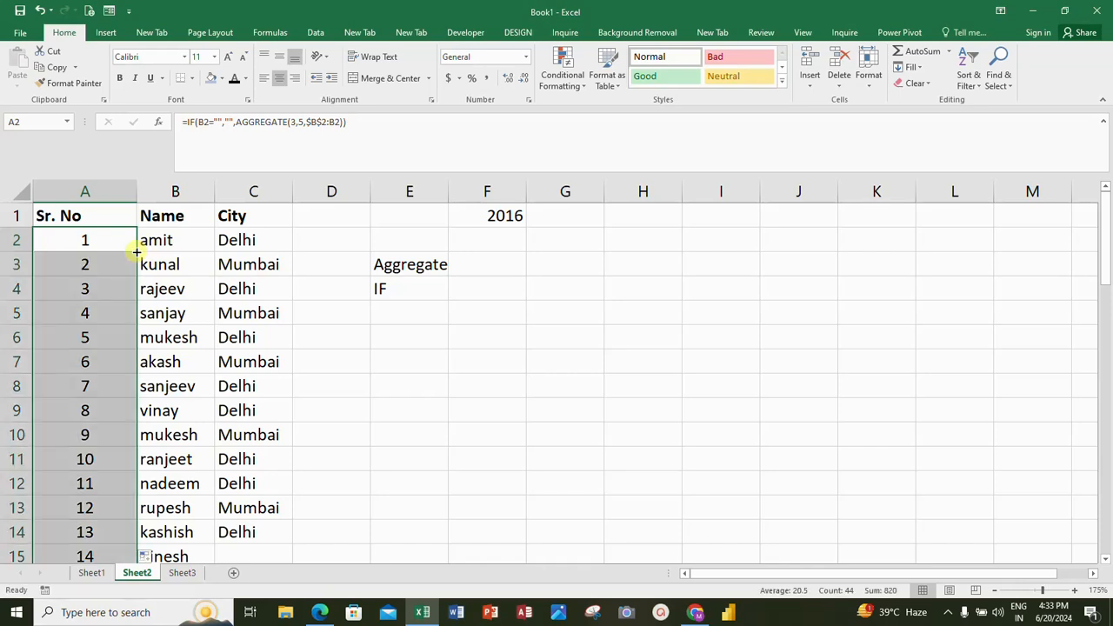
click(99, 299)
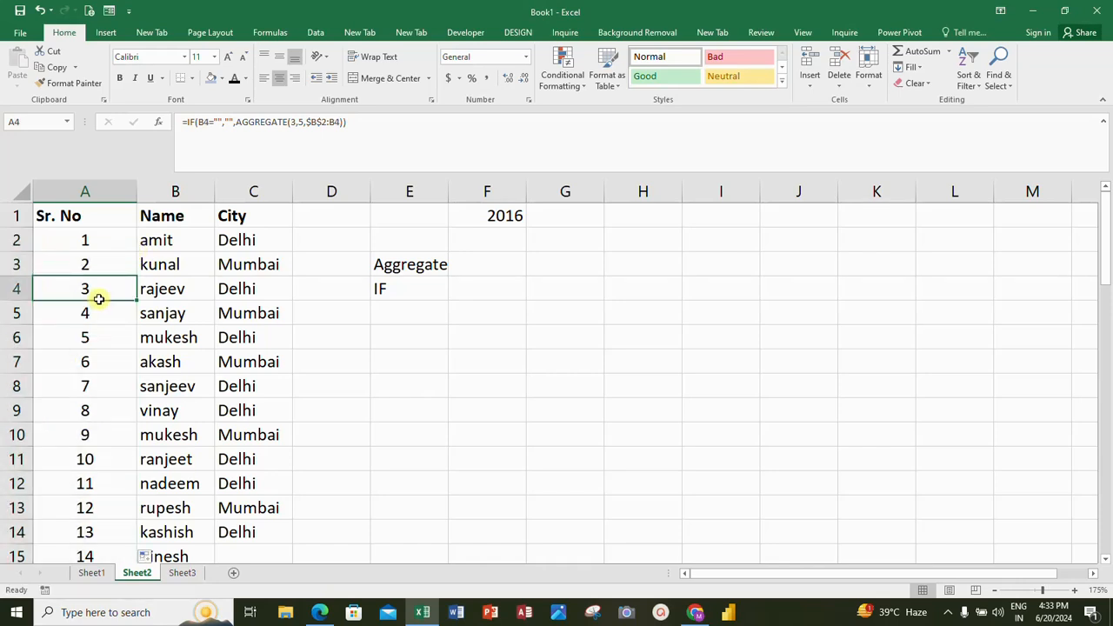
Step: Examine the serial numbers and their formulas at the end of the list, from A41 to A45
key(ctrl+Down)
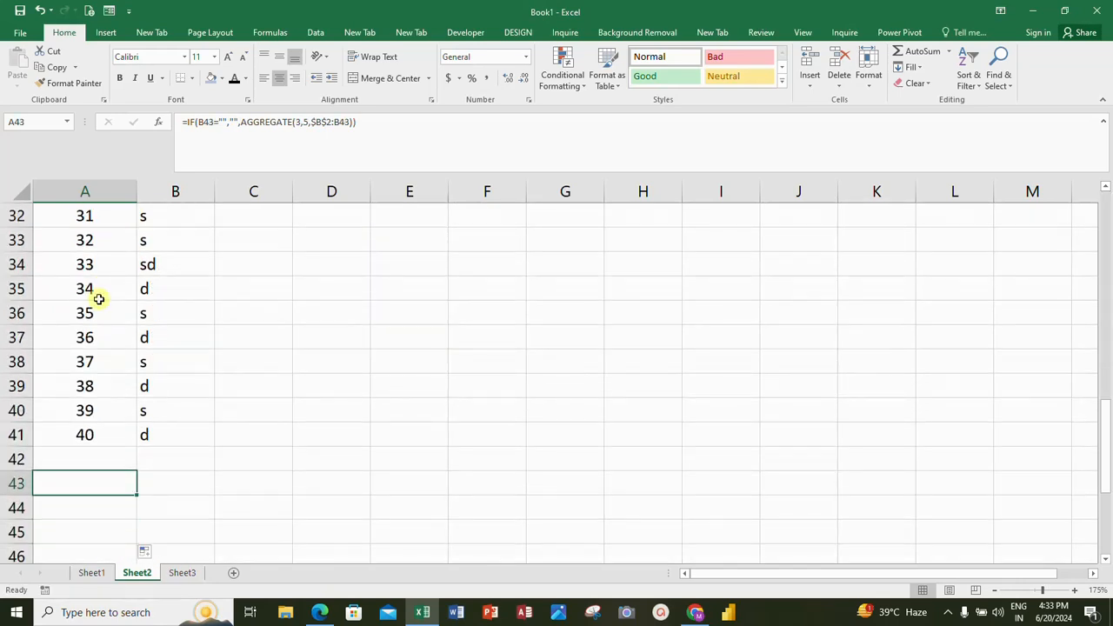
key(Down)
key(Down)
key(Down)
key(Down)
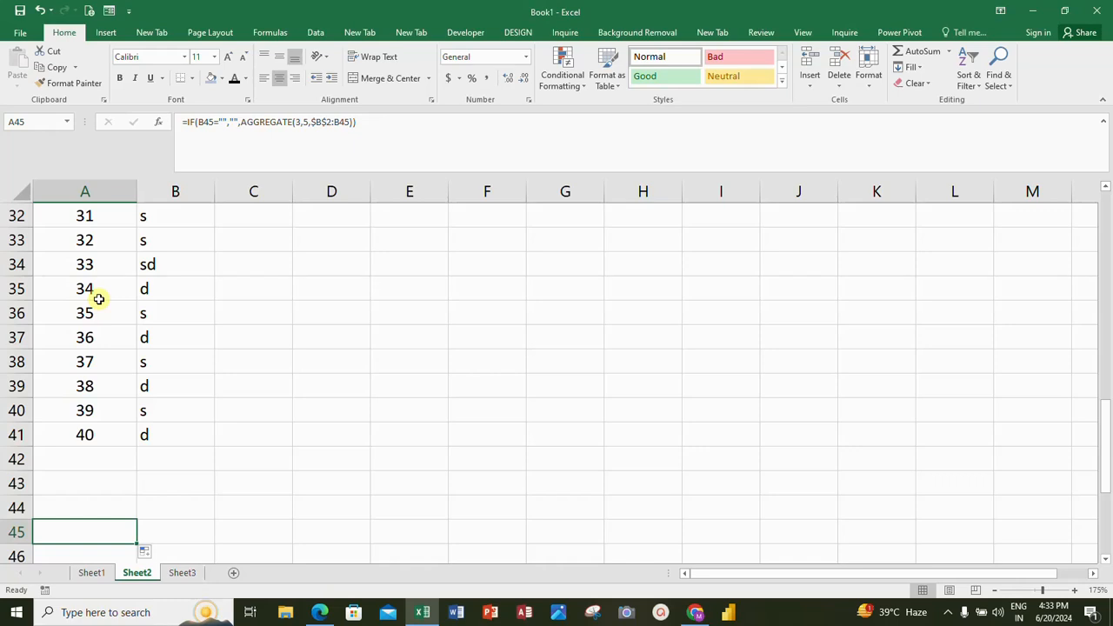
key(Up)
key(Up)
key(Up)
key(Up)
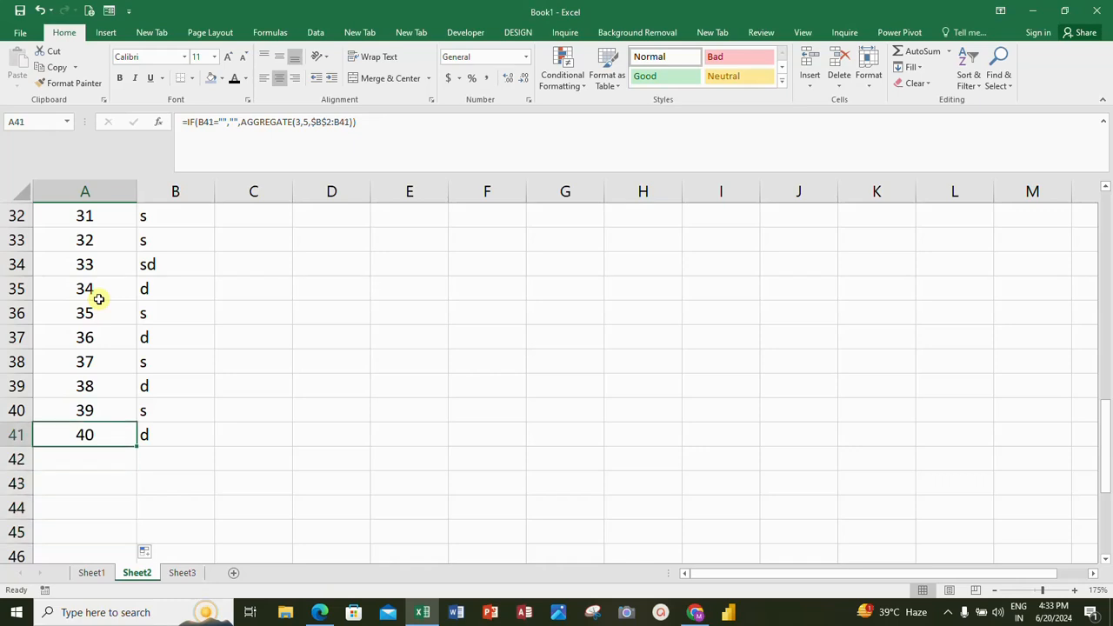
Step: Fill the serial number formula from A41 down to A193, beside the blank name cells
key(shift+Down)
key(shift+Down)
key(shift+Down)
key(shift+Down)
key(shift+Down)
key(shift+Down)
key(shift+Down)
key(shift+Down)
key(shift+Down)
key(shift+Down)
key(shift+Down)
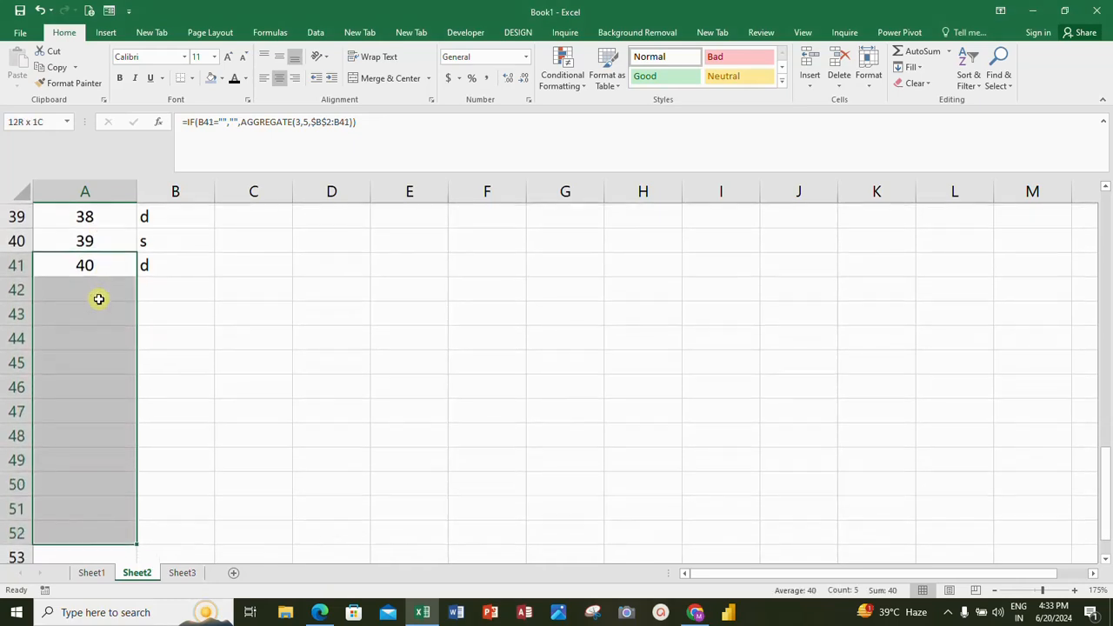
key(shift+Down)
key(shift+Down)
key(shift+Down)
key(shift+Down)
key(shift+Down)
key(shift+Down)
key(shift+Down)
key(shift+Down)
key(shift+Down)
key(shift+Down)
key(shift+Down)
key(shift+Down)
key(shift+Down)
key(shift+Down)
key(shift+Down)
key(shift+Down)
key(shift+Down)
key(shift+Down)
key(shift+Down)
key(shift+Down)
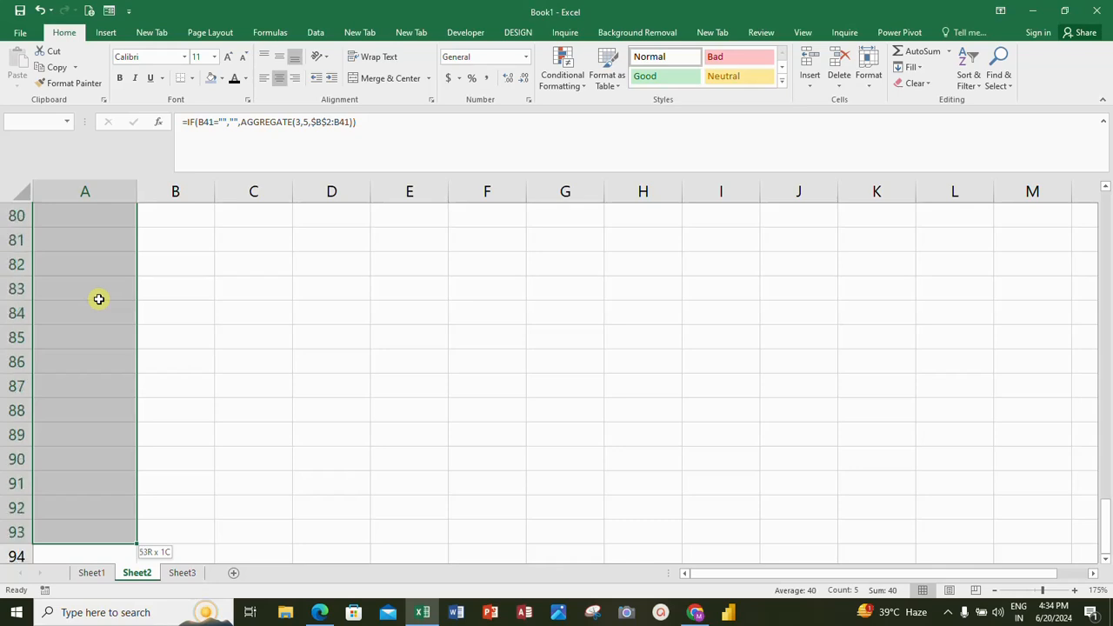
key(shift+Down)
key(shift+Down)
key(shift+Down)
key(shift+Down)
key(shift+Down)
key(shift+Down)
key(shift+Down)
key(shift+Down)
key(shift+Down)
key(shift+Down)
key(shift+Down)
key(shift+Down)
key(shift+Down)
key(shift+Down)
key(shift+Down)
key(shift+Down)
key(shift+Down)
key(shift+Down)
key(shift+Down)
key(shift+Down)
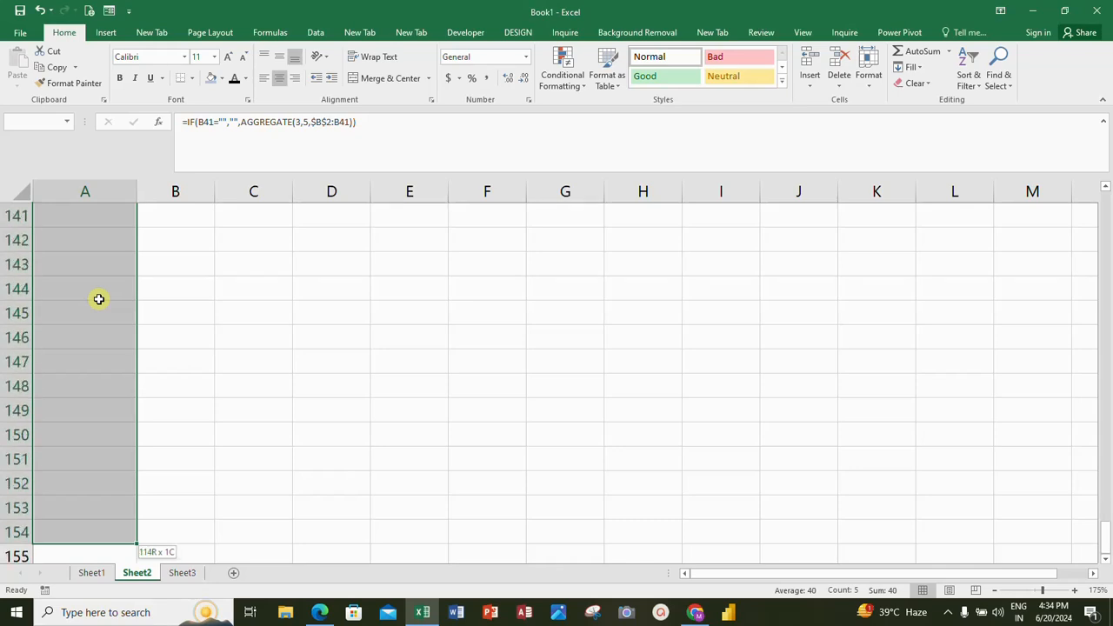
key(shift+Down)
key(shift+Down)
key(shift+Down)
key(shift+Down)
key(shift+Down)
key(shift+Down)
key(shift+Down)
key(shift+Down)
key(shift+Down)
key(shift+Down)
key(shift+Down)
key(shift+Down)
key(shift+Down)
key(shift+Down)
key(shift+Down)
key(shift+Down)
key(shift+Down)
key(shift+Down)
key(shift+Down)
key(shift+Down)
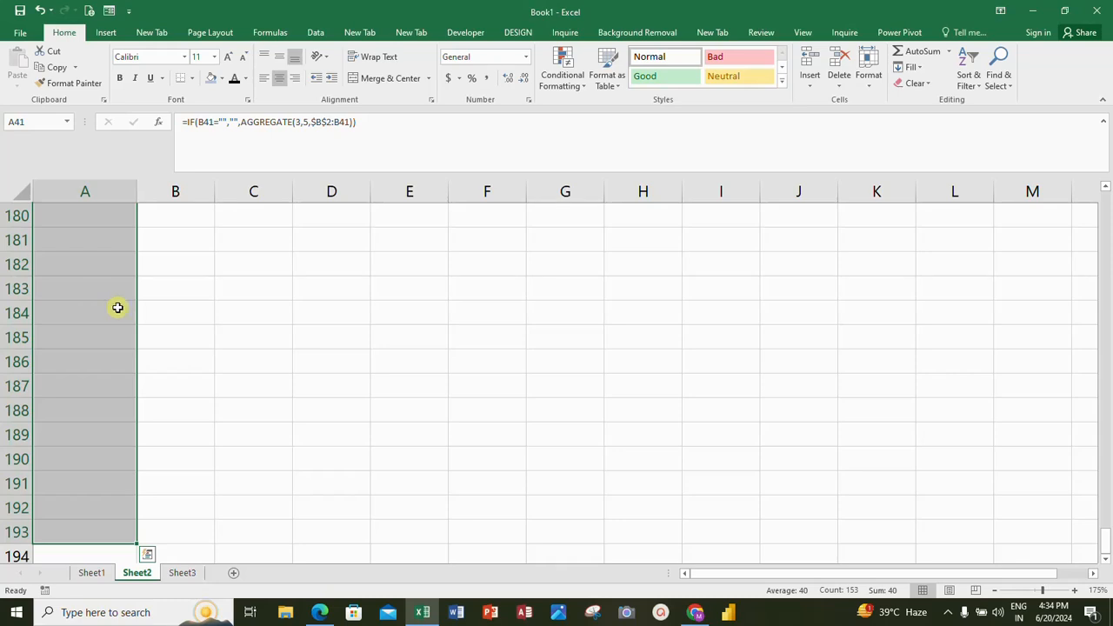
Step: Enter "sd" as a new name in B42, directly below the last record
click(161, 537)
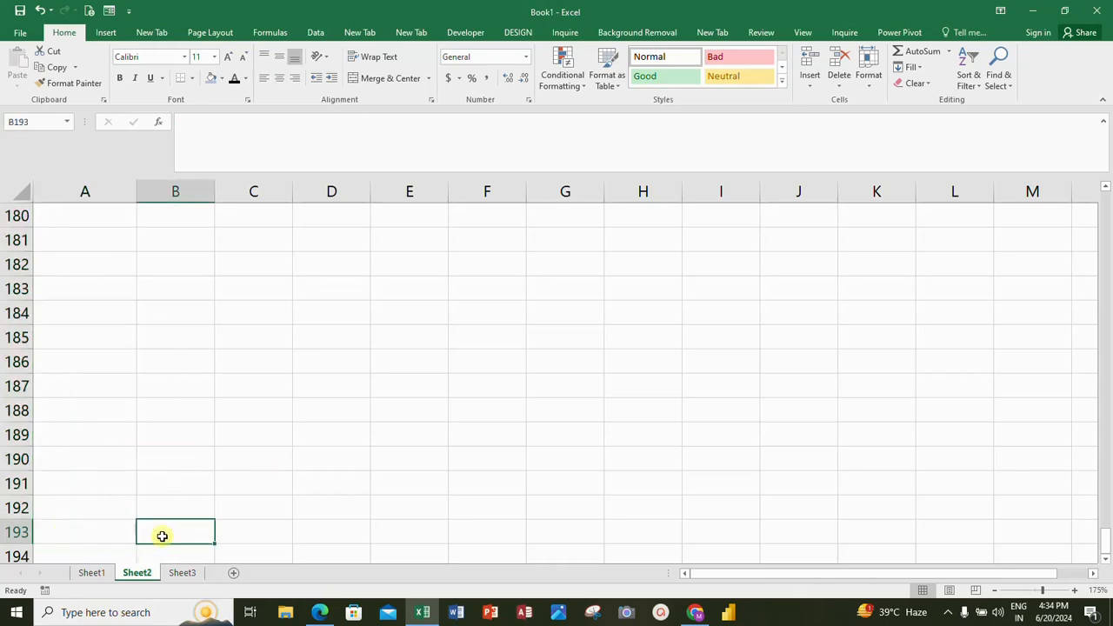
key(ctrl+Up)
key(Up)
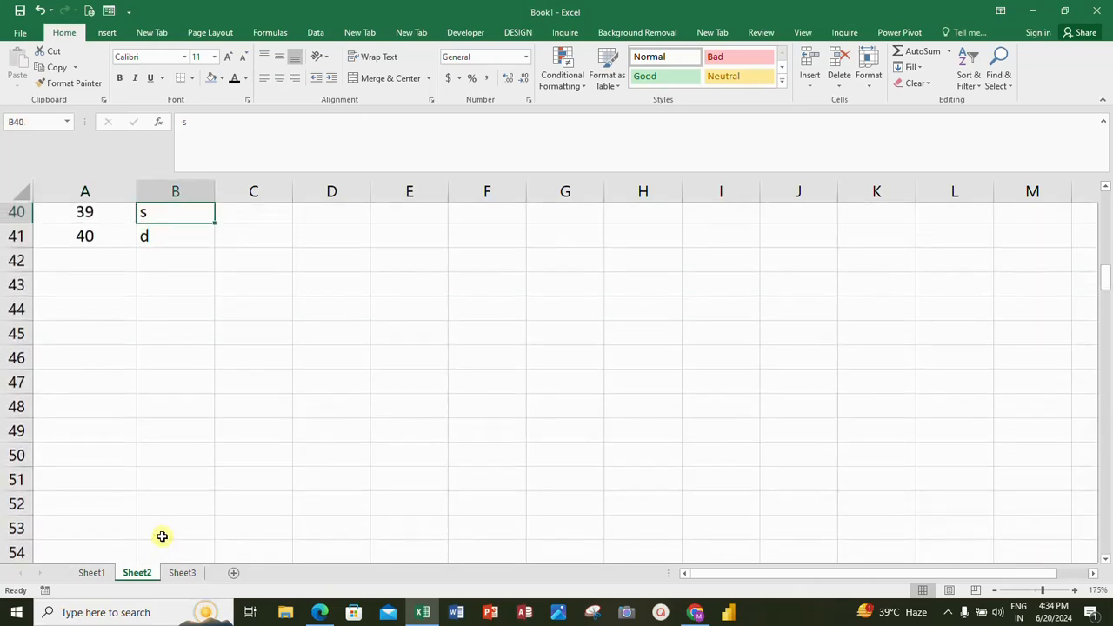
key(Up)
key(Down)
key(Down)
key(Down)
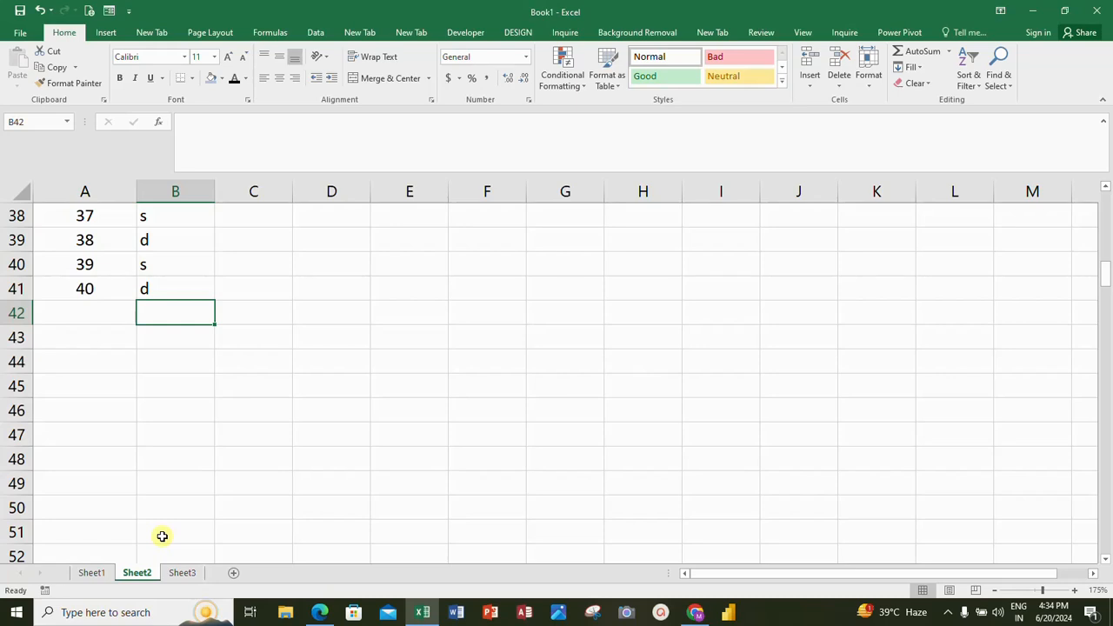
key(Down)
key(Up)
text(sd)
key(Return)
Step: Enter "d" in B44, leaving B43 blank to test the numbering across a gap
key(Down)
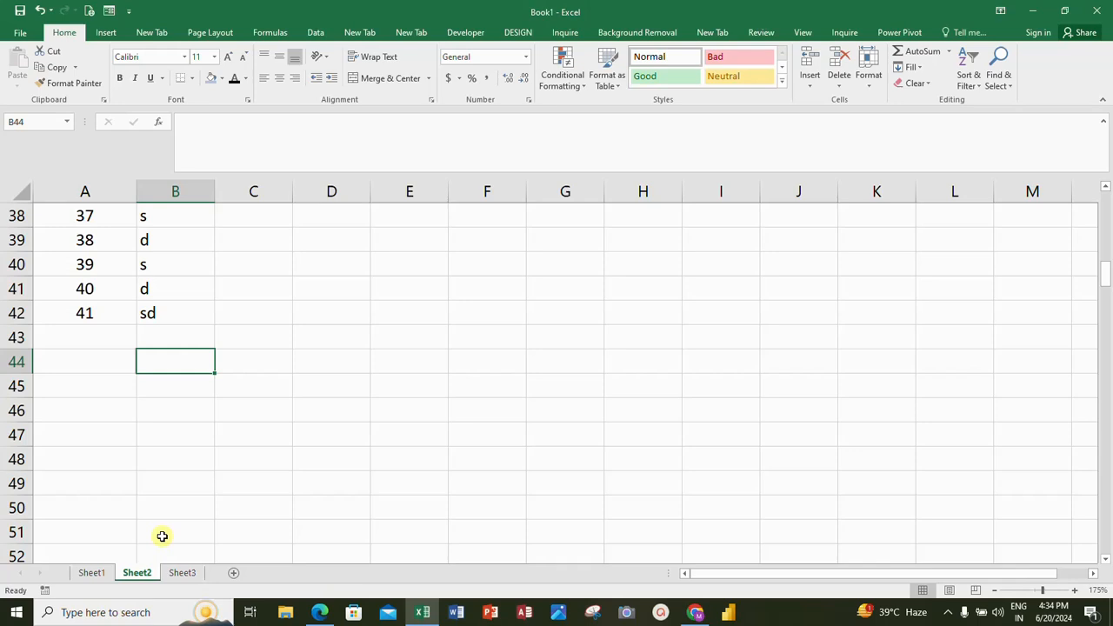
key(Up)
key(Down)
text(d)
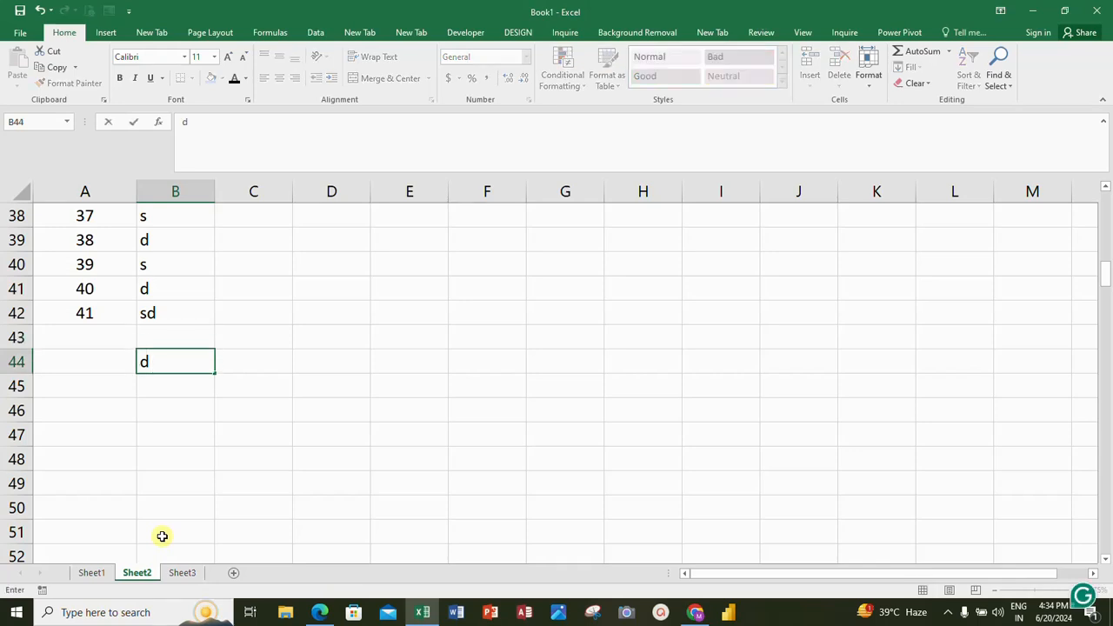
key(Return)
Step: Enter "fd" in every Name cell from B43 down to B65
key(Up)
key(Up)
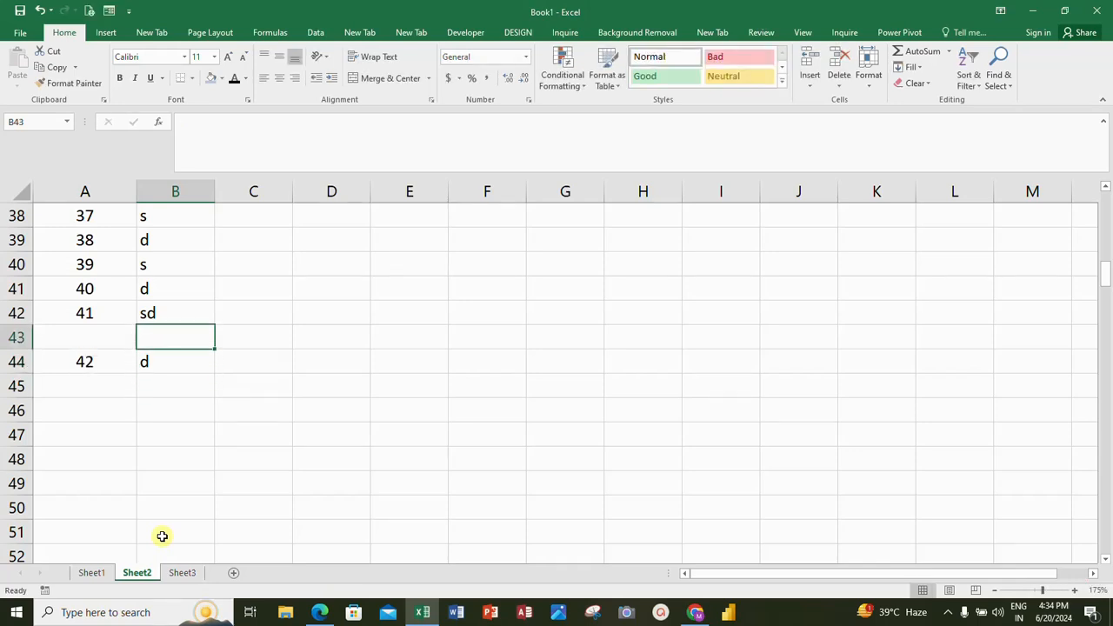
text(fd)
key(Return)
text(fd)
key(Return)
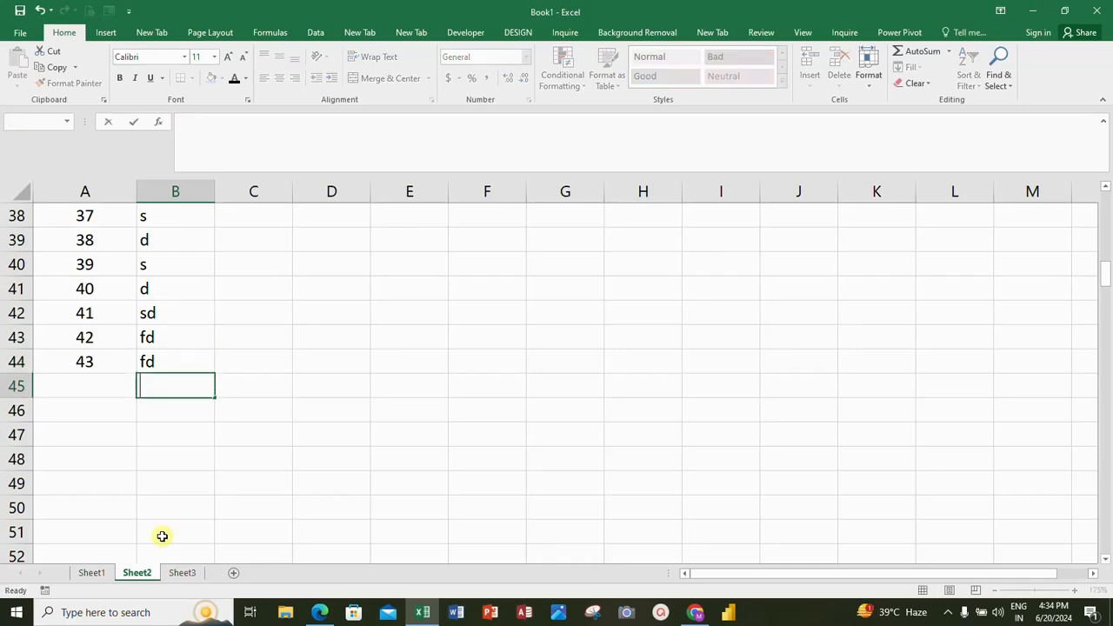
text(fd fd fd fd fd fd fd)
key(Return)
text(fd fd)
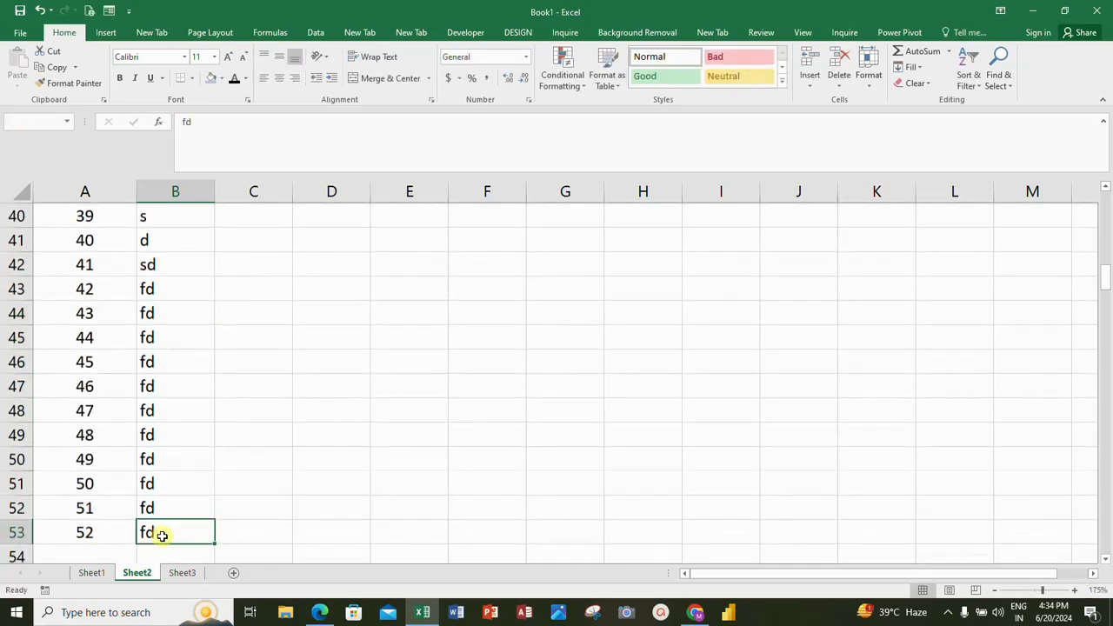
key(Return)
text(fd fd)
key(Return)
text(fd fd)
key(Return)
text(fd fd fd fd )
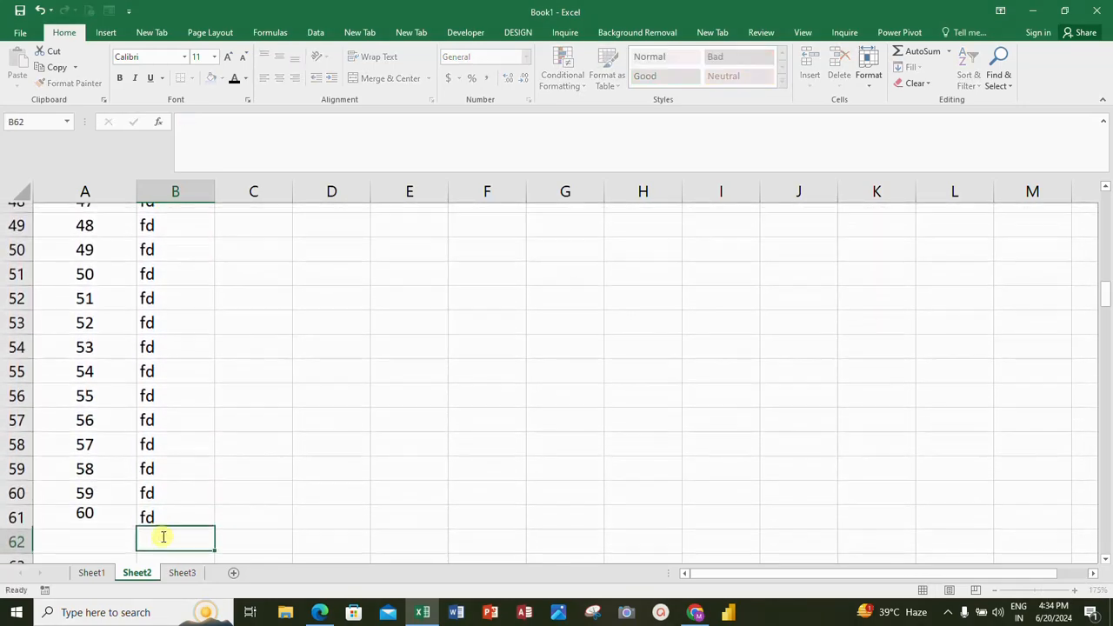
text(fd)
key(Return)
text(fd)
key(Return)
text(fd)
key(Return)
text(fd)
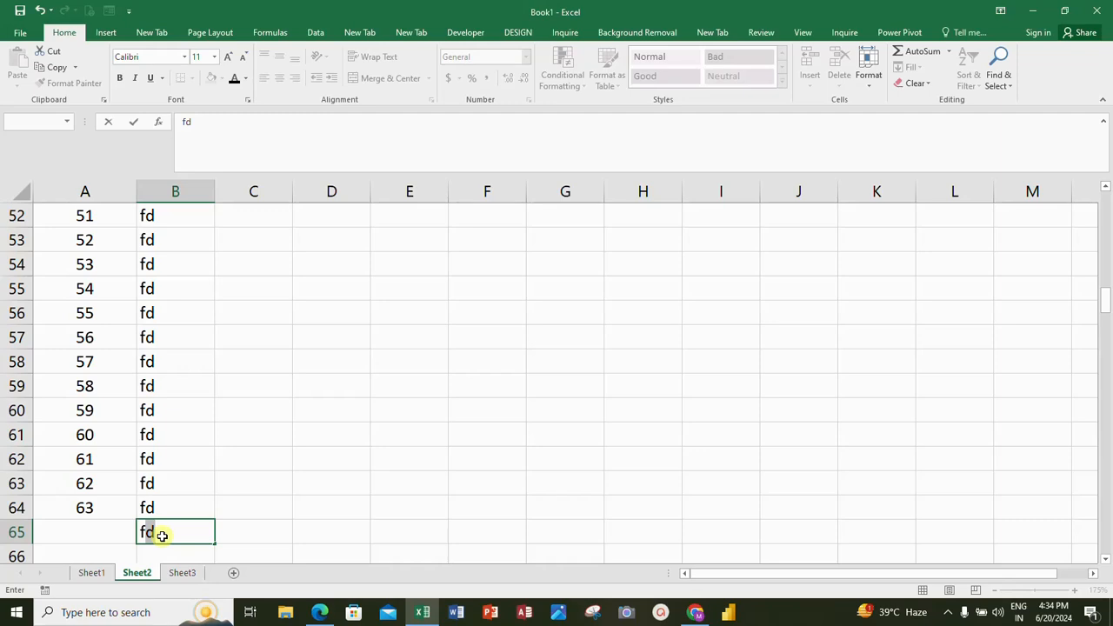
key(Return)
Step: Review the serial numbers from the last record up to the first and inspect the formula in A2
key(Up)
key(Up)
key(Up)
key(Up)
key(Up)
key(Up)
key(Up)
key(Up)
key(Up)
key(Up)
key(Up)
key(Up)
key(Up)
key(Up)
key(Up)
key(Up)
key(Up)
key(Up)
key(Up)
key(Up)
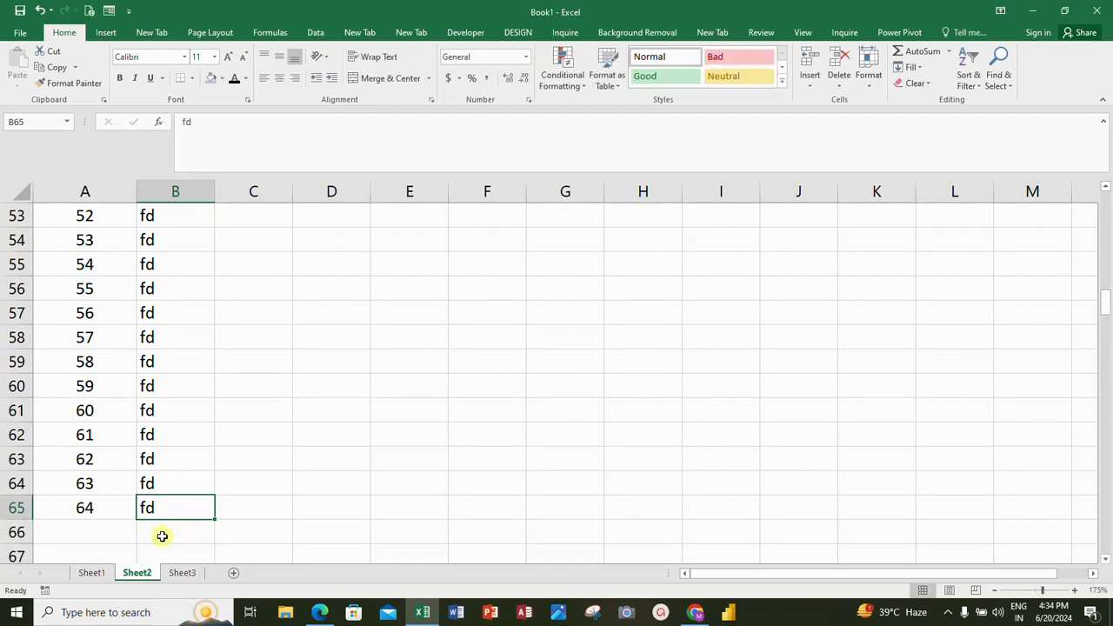
key(Up)
key(Up)
key(Up)
key(Up)
key(Up)
key(Up)
key(Up)
key(Up)
key(Up)
key(Up)
key(Up)
key(Up)
key(Up)
key(Up)
key(Up)
key(Up)
key(Up)
key(Up)
key(Up)
key(Up)
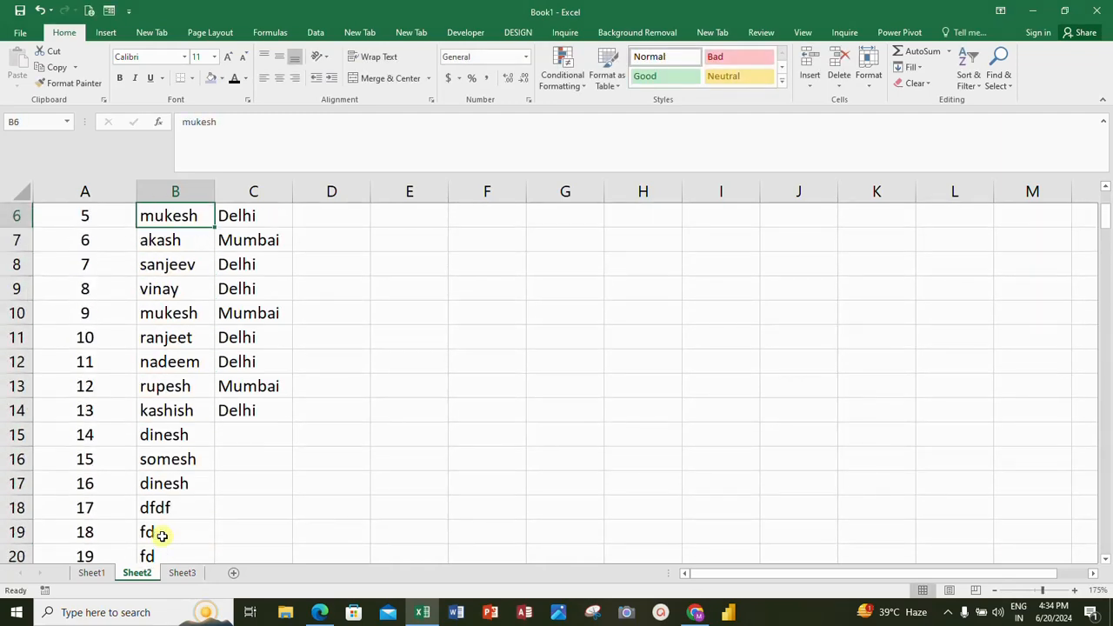
key(Down)
key(Down)
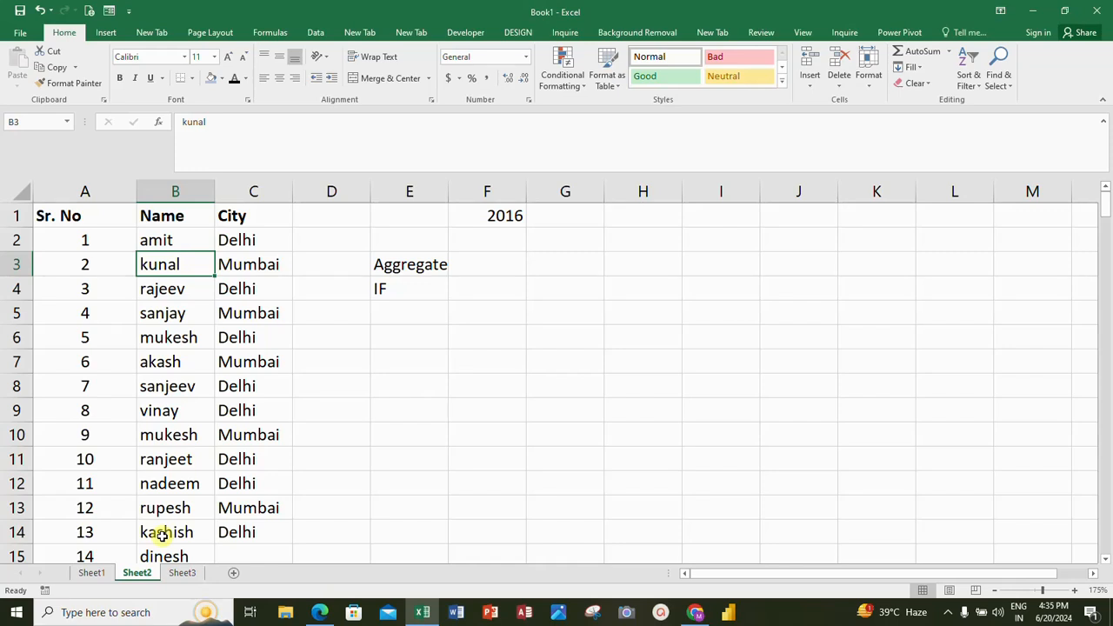
key(Up)
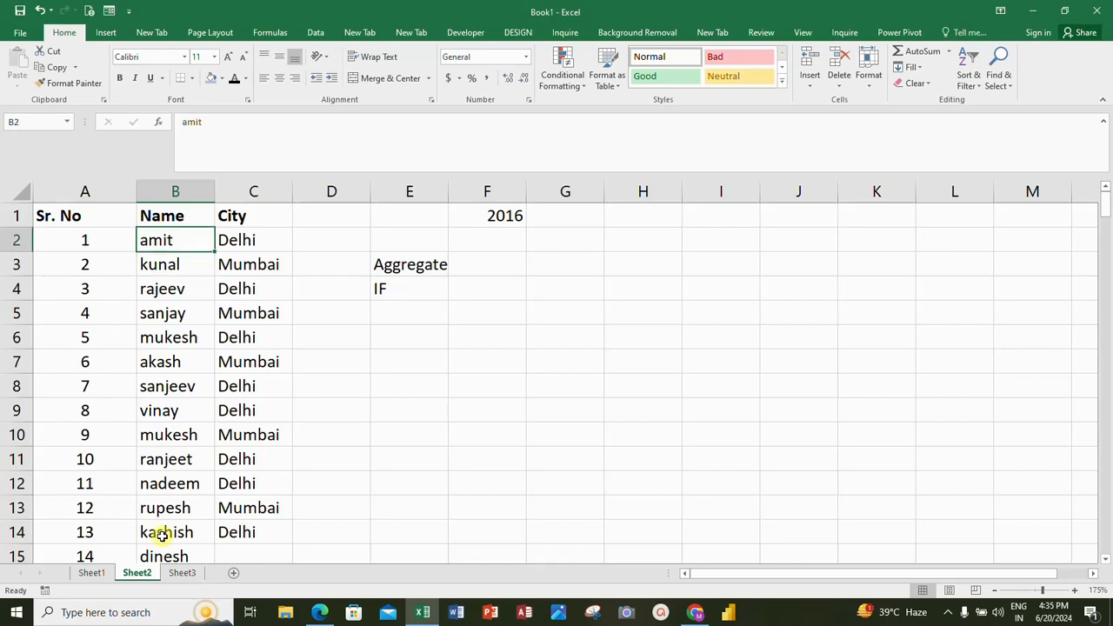
key(Left)
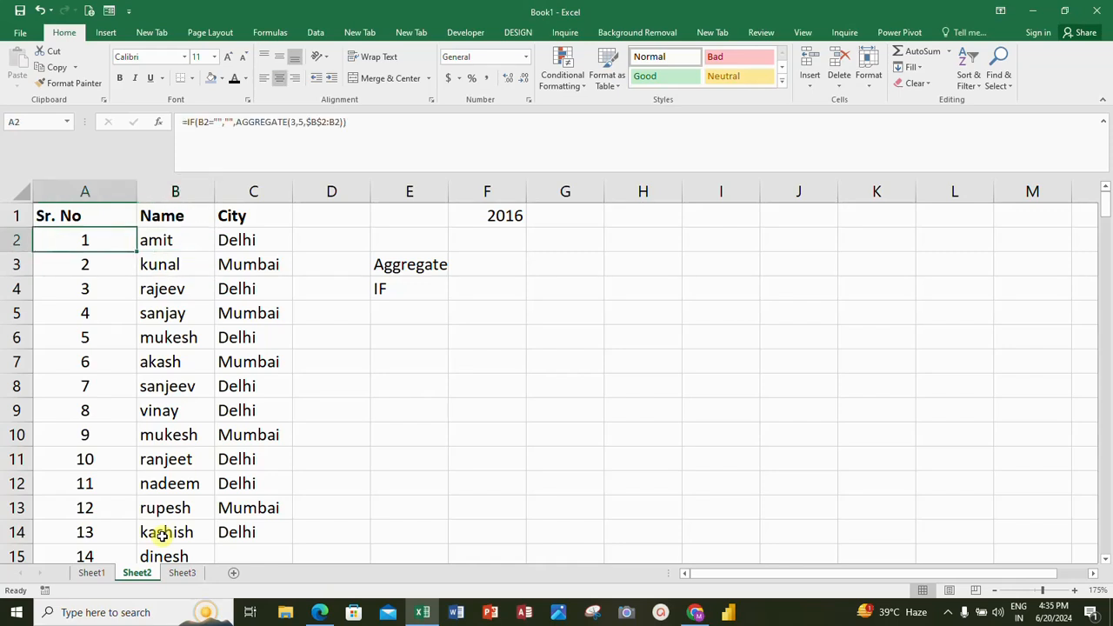